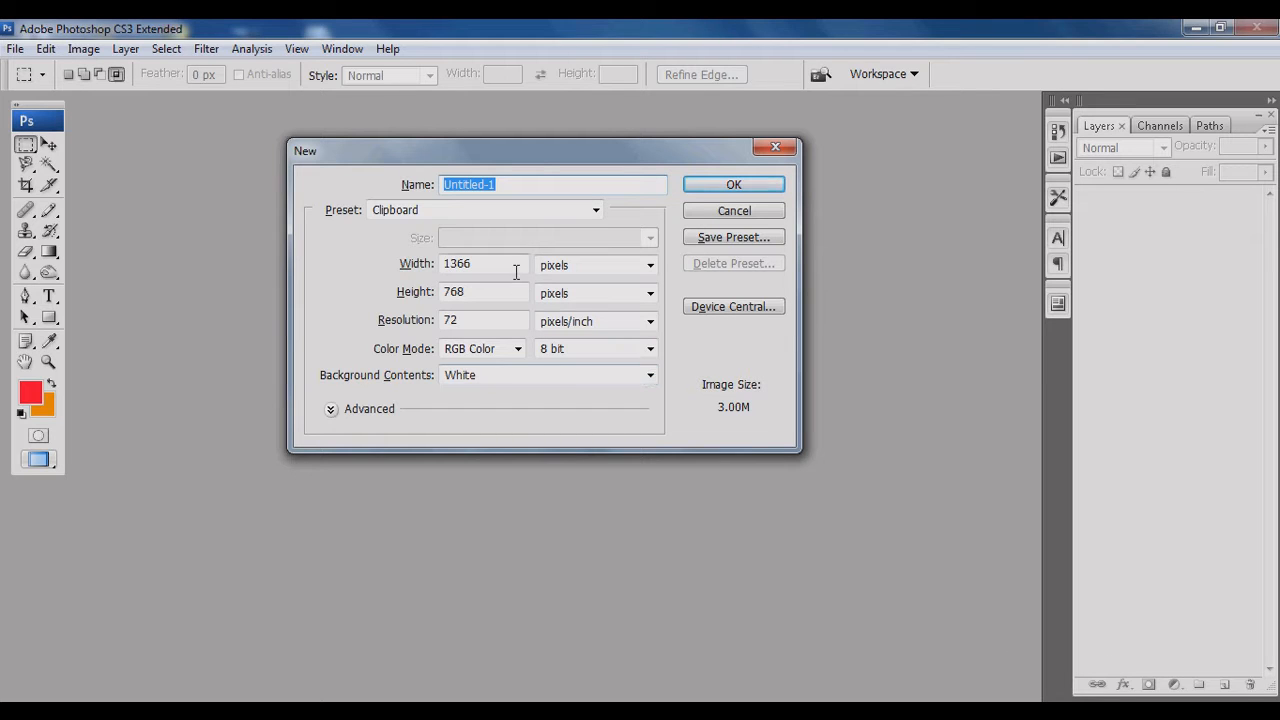
# Create a new RGB document 1200 by 800 pixels at 72 pixels/inch with a white background.
pyautogui.moveTo(517, 271); pyautogui.dragTo(398, 272)
pyautogui.write('1')
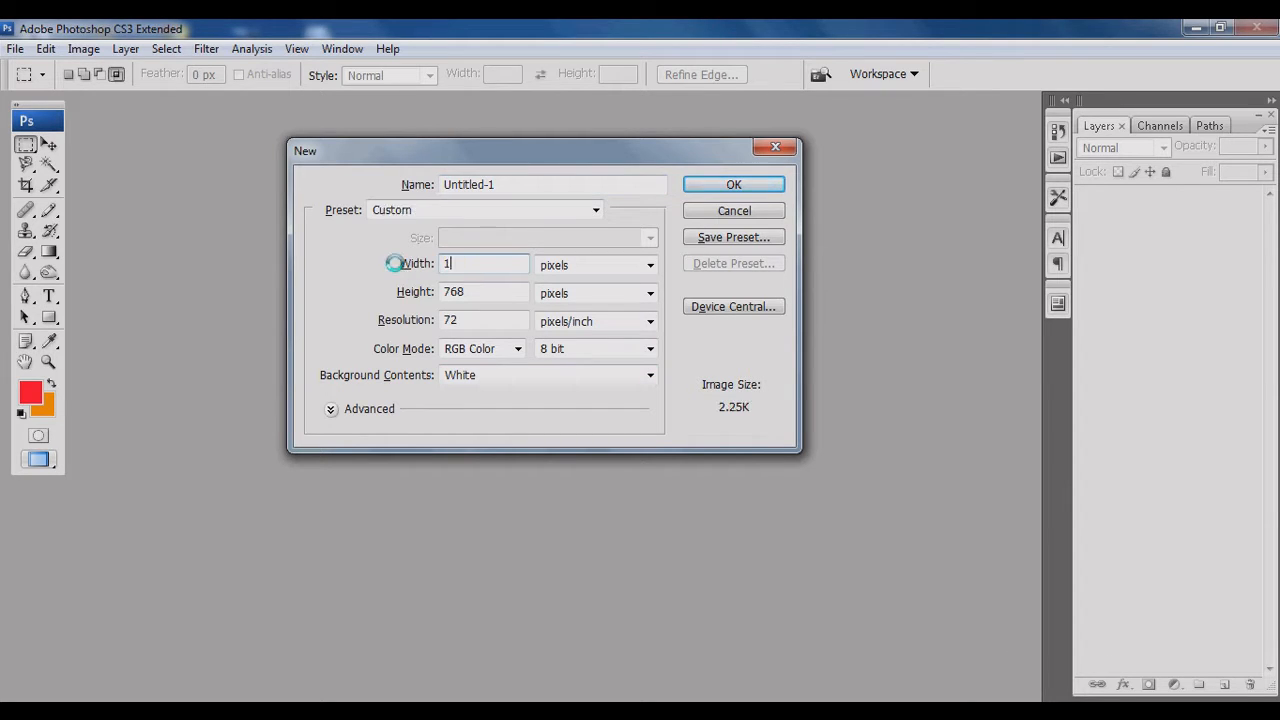
pyautogui.write('400')
pyautogui.press('BackSpace')
pyautogui.press('BackSpace')
pyautogui.write('200')
pyautogui.press('Tab')
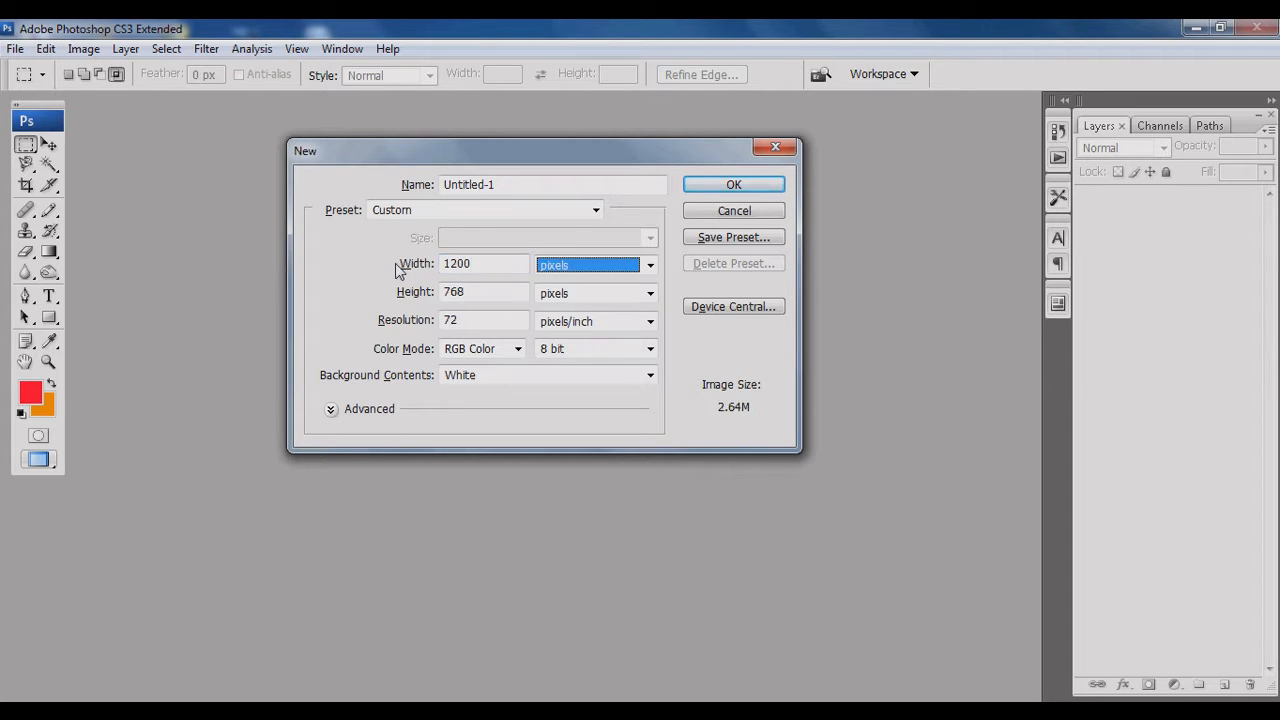
pyautogui.press('Tab')
pyautogui.write('800')
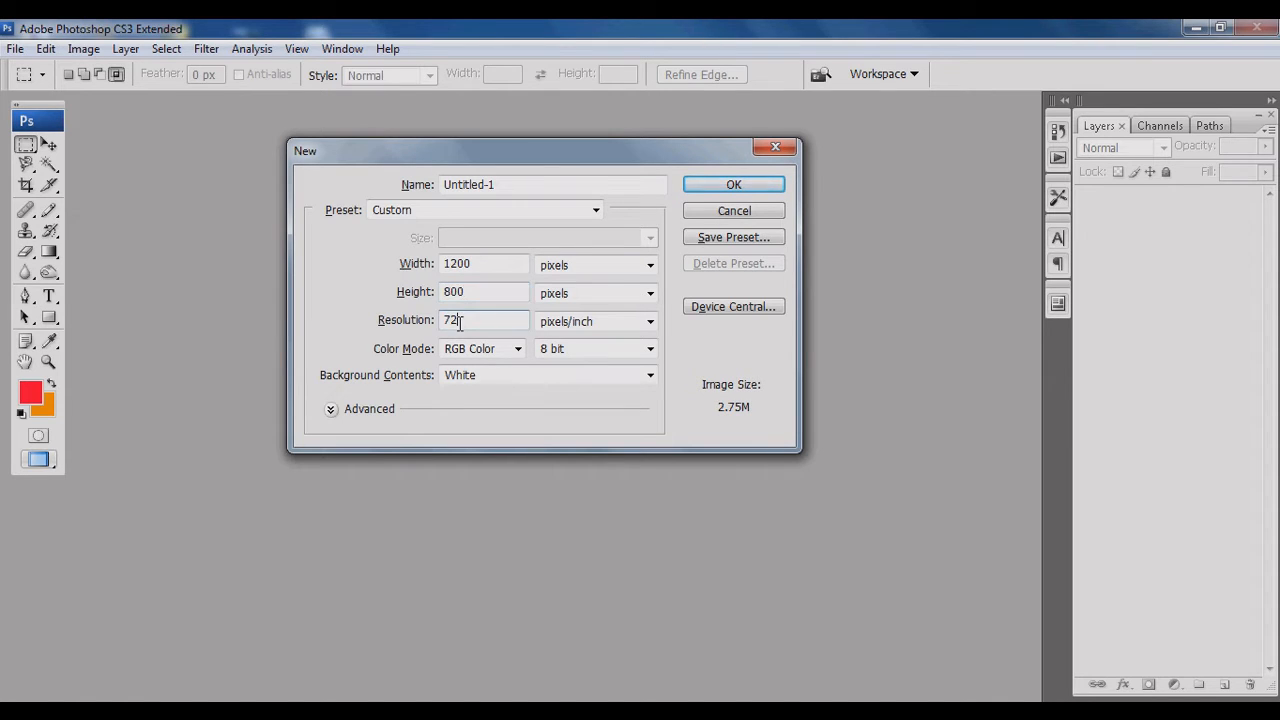
pyautogui.click(714, 188)
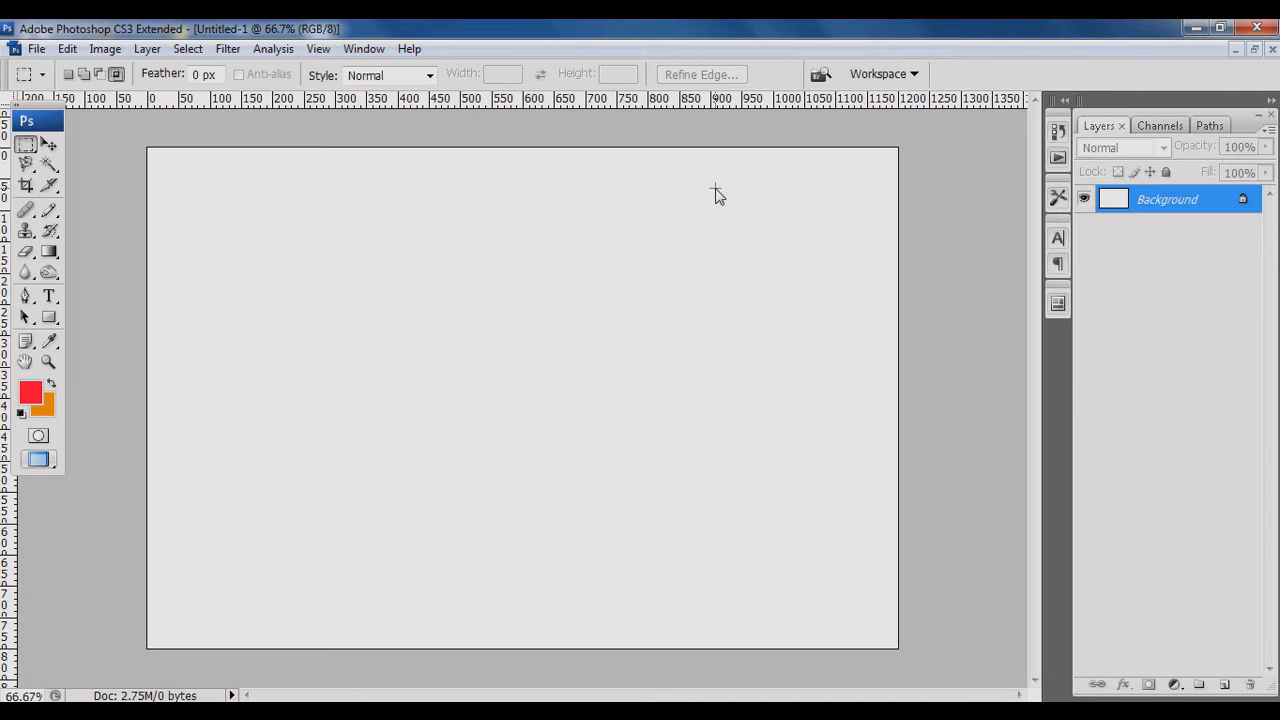
# Open the dark_night image and resize it to 1000 pixels wide with constrained proportions.
pyautogui.click(44, 52)
pyautogui.click(60, 88)
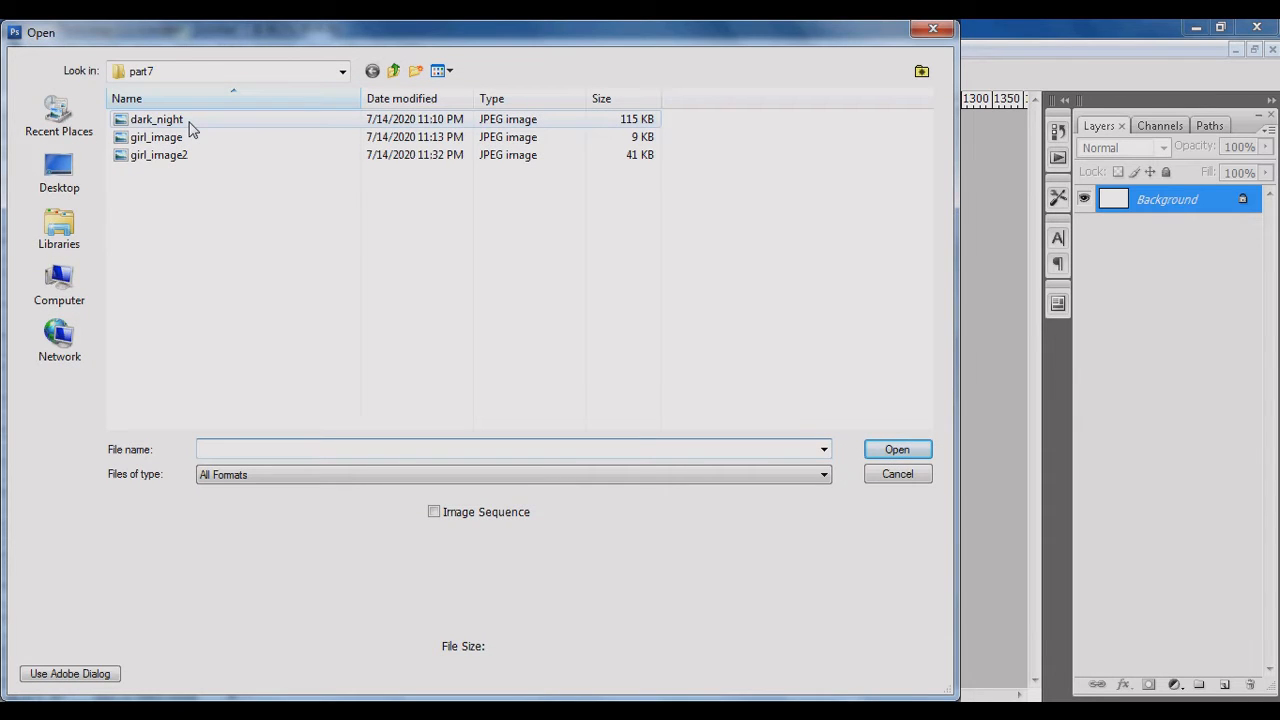
pyautogui.doubleClick(189, 122)
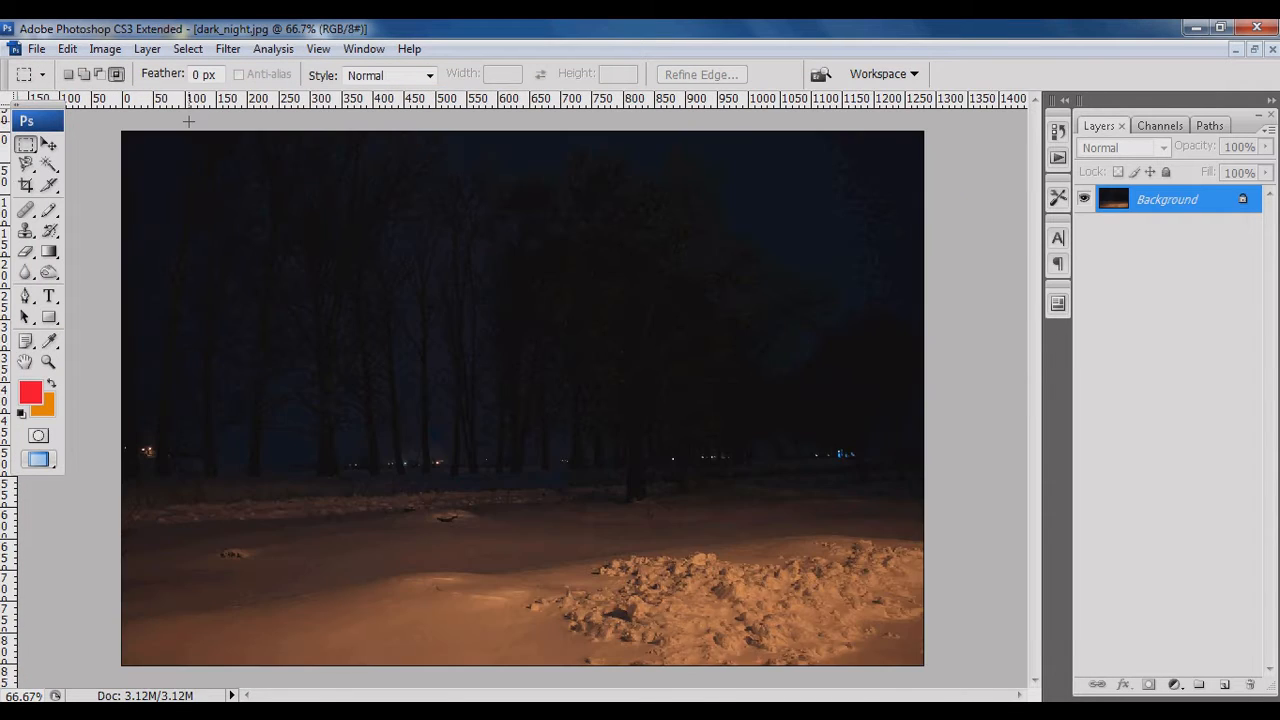
pyautogui.hotkey('ctrl', 'alt', 'i')
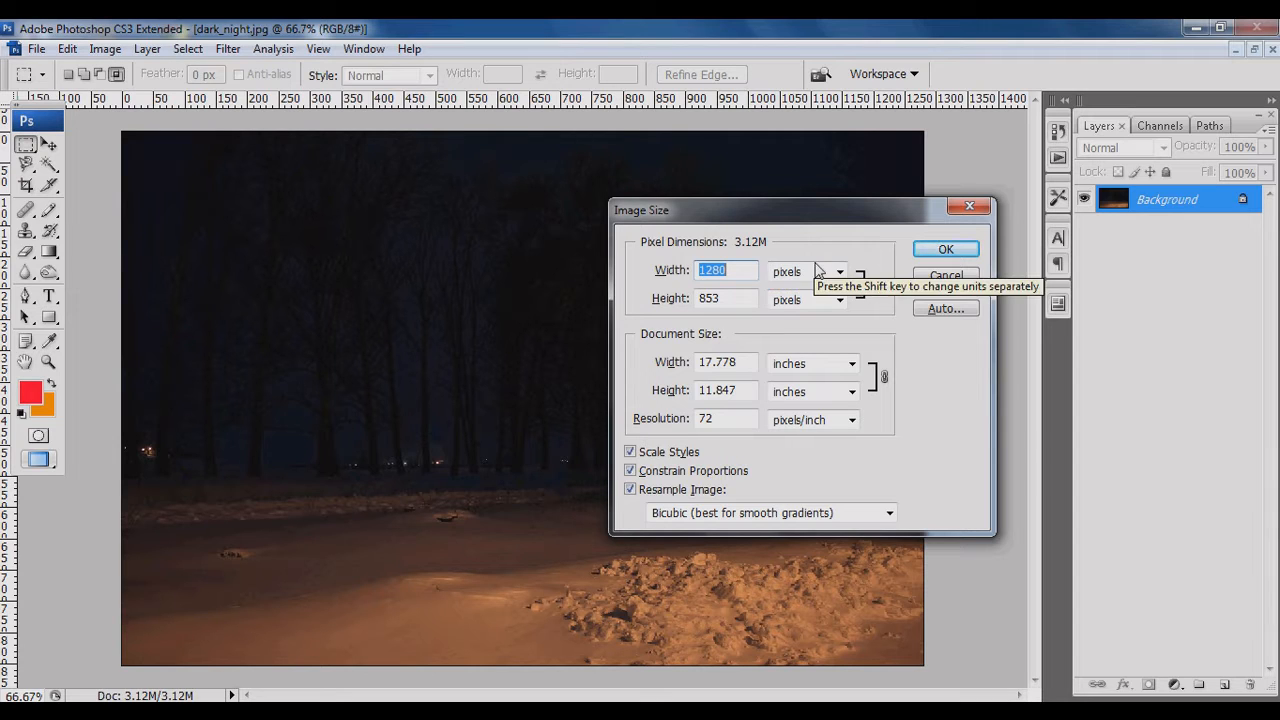
pyautogui.write('1000')
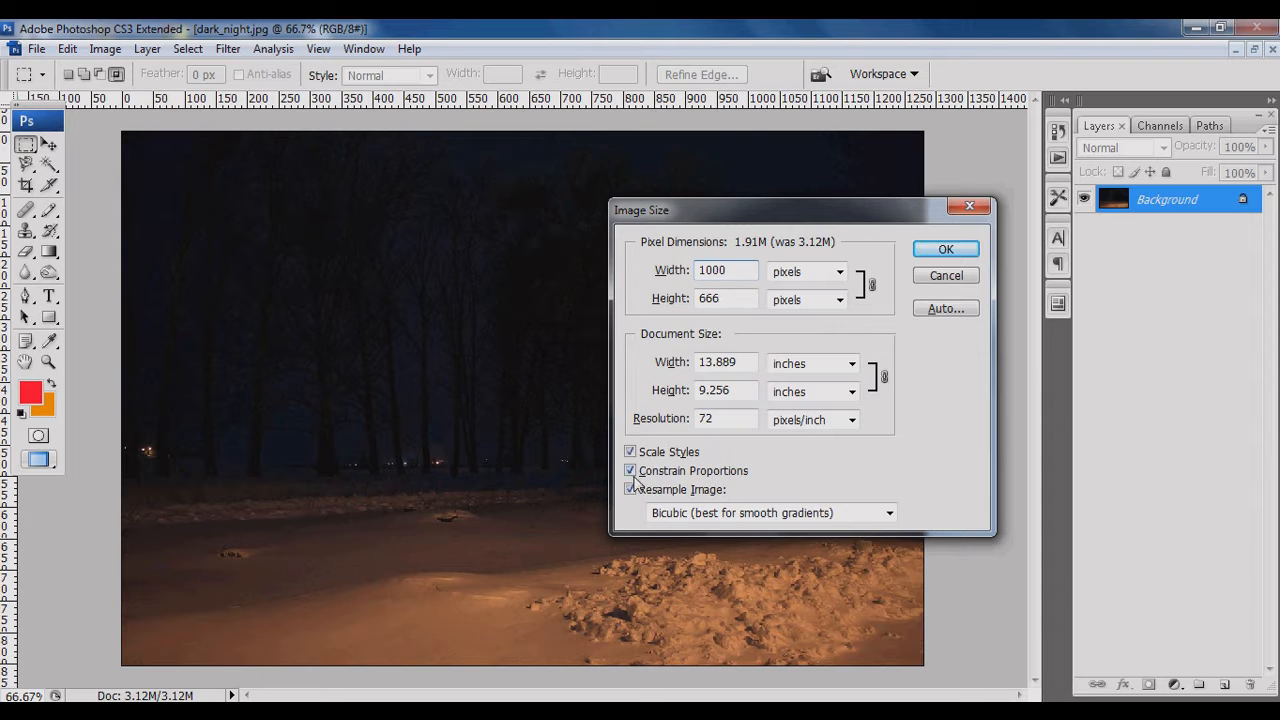
pyautogui.click(945, 250)
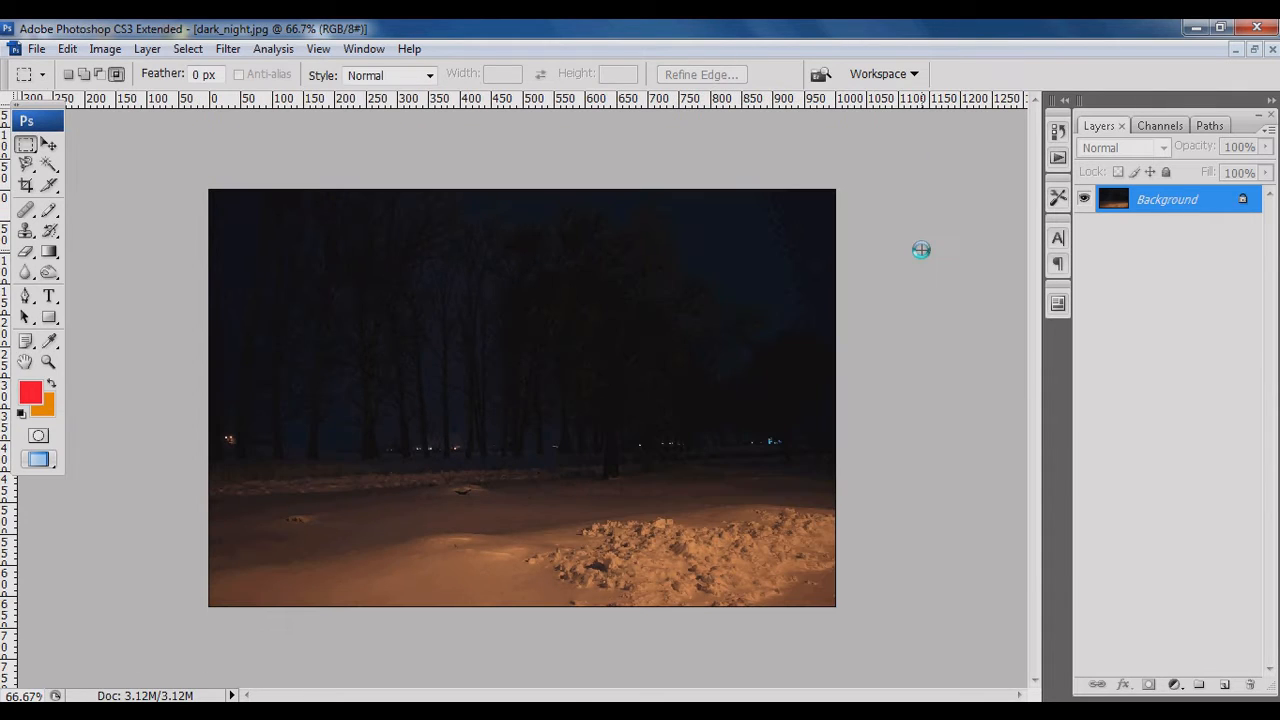
# Copy the dark_night image into the Untitled-1 document as a new layer and centre it on the canvas.
pyautogui.press('f')
pyautogui.press('f')
pyautogui.press('f')
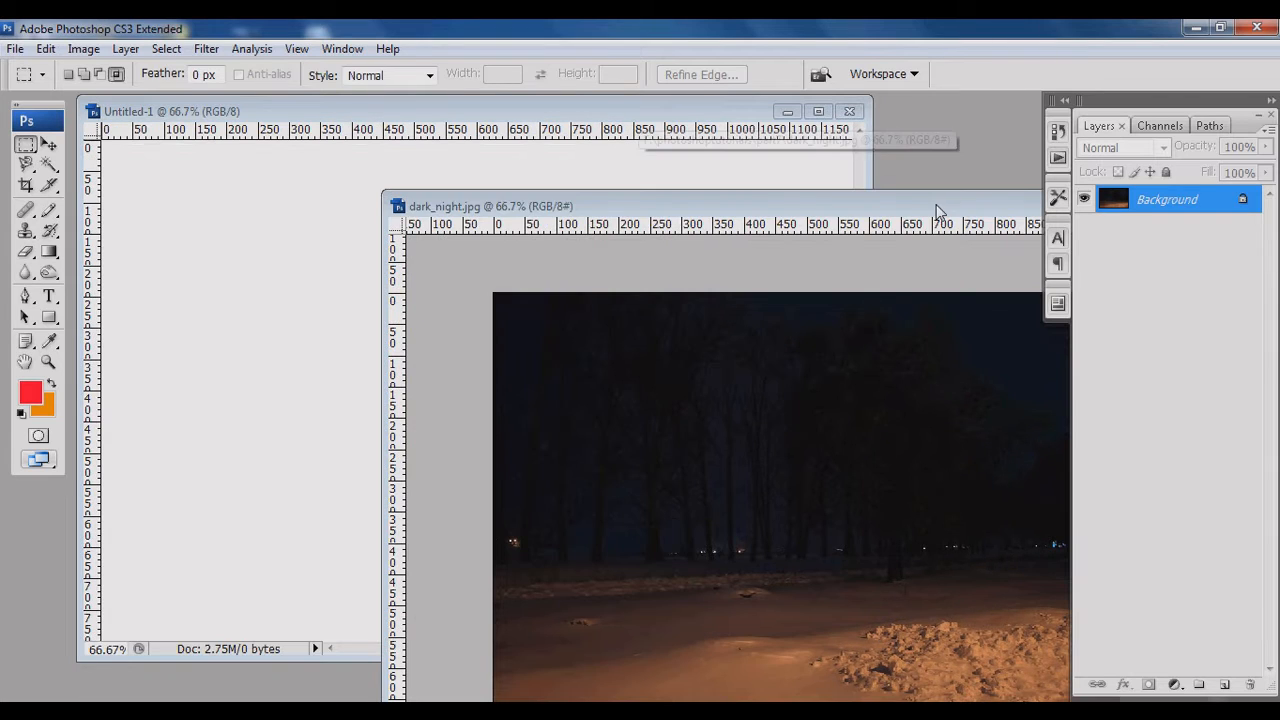
pyautogui.press('v')
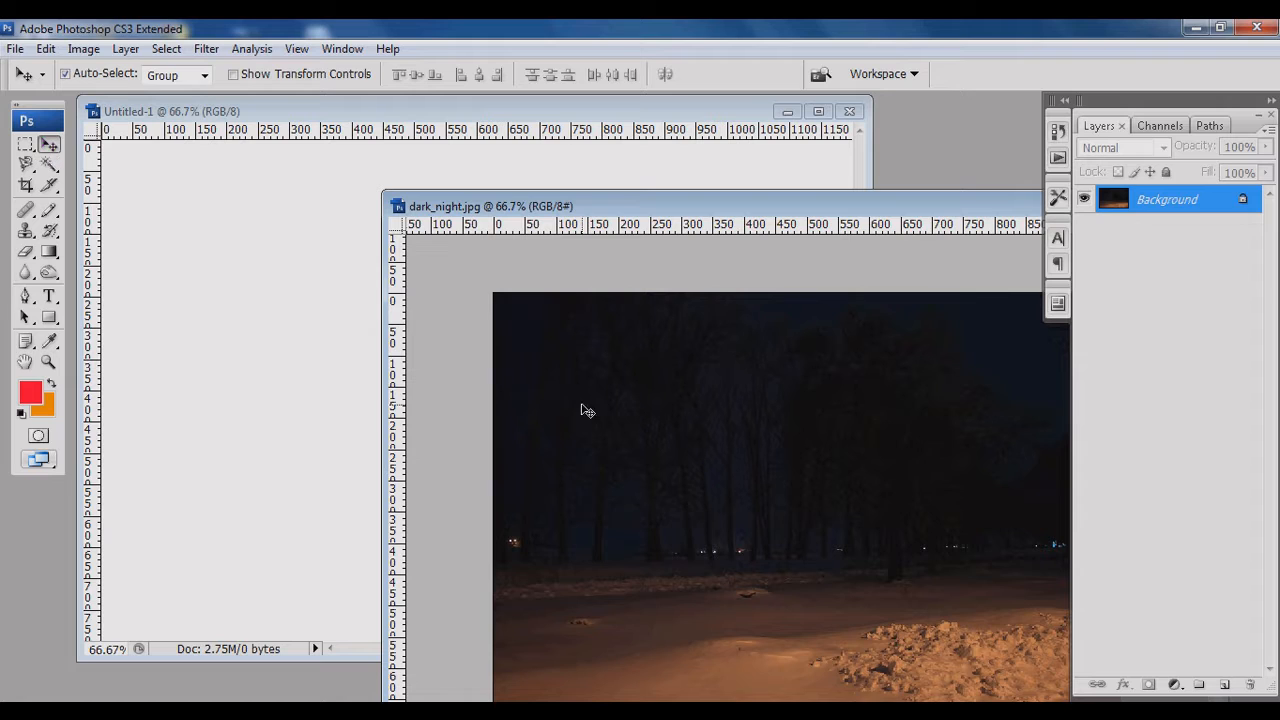
pyautogui.moveTo(583, 411); pyautogui.dragTo(330, 350)
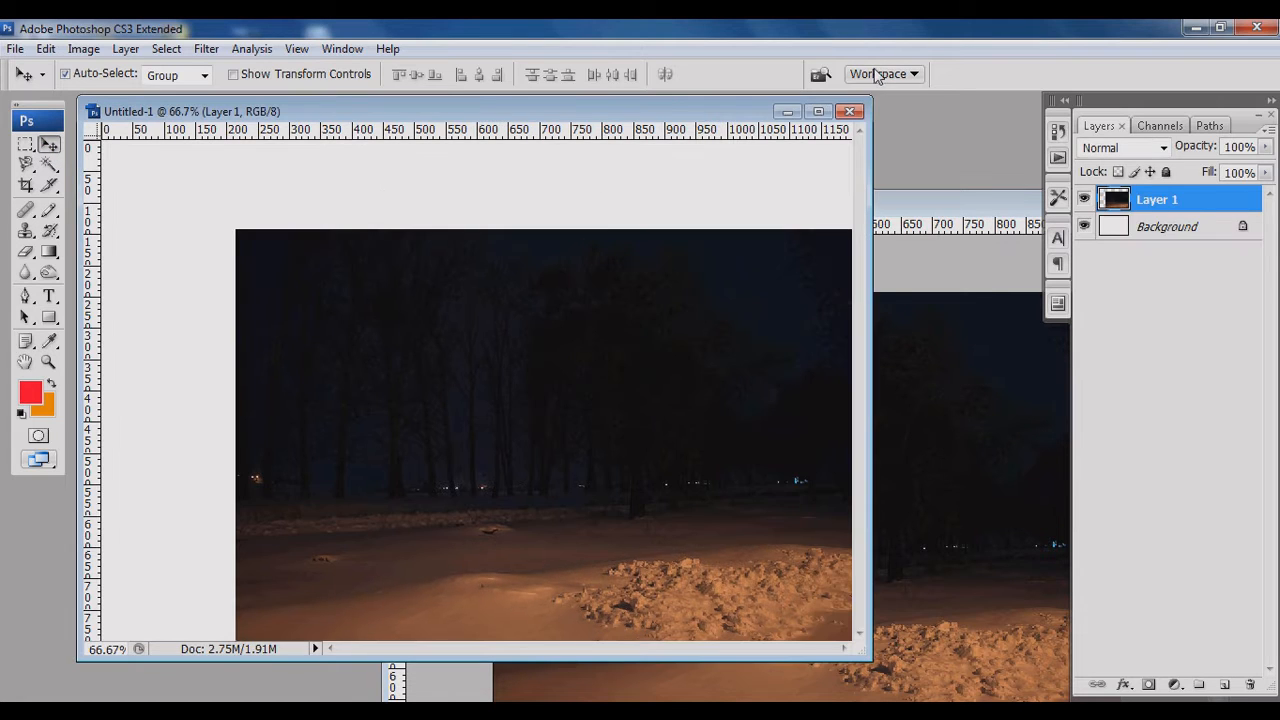
pyautogui.click(818, 111)
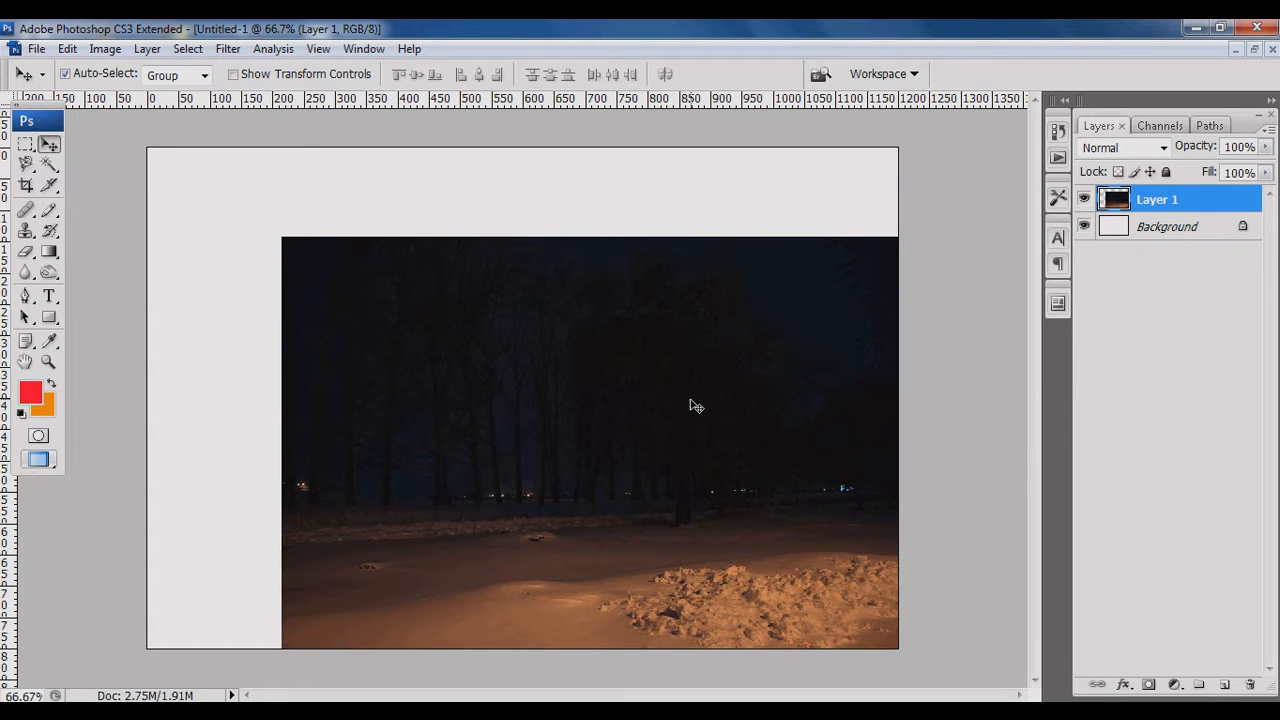
pyautogui.moveTo(691, 406); pyautogui.dragTo(617, 357)
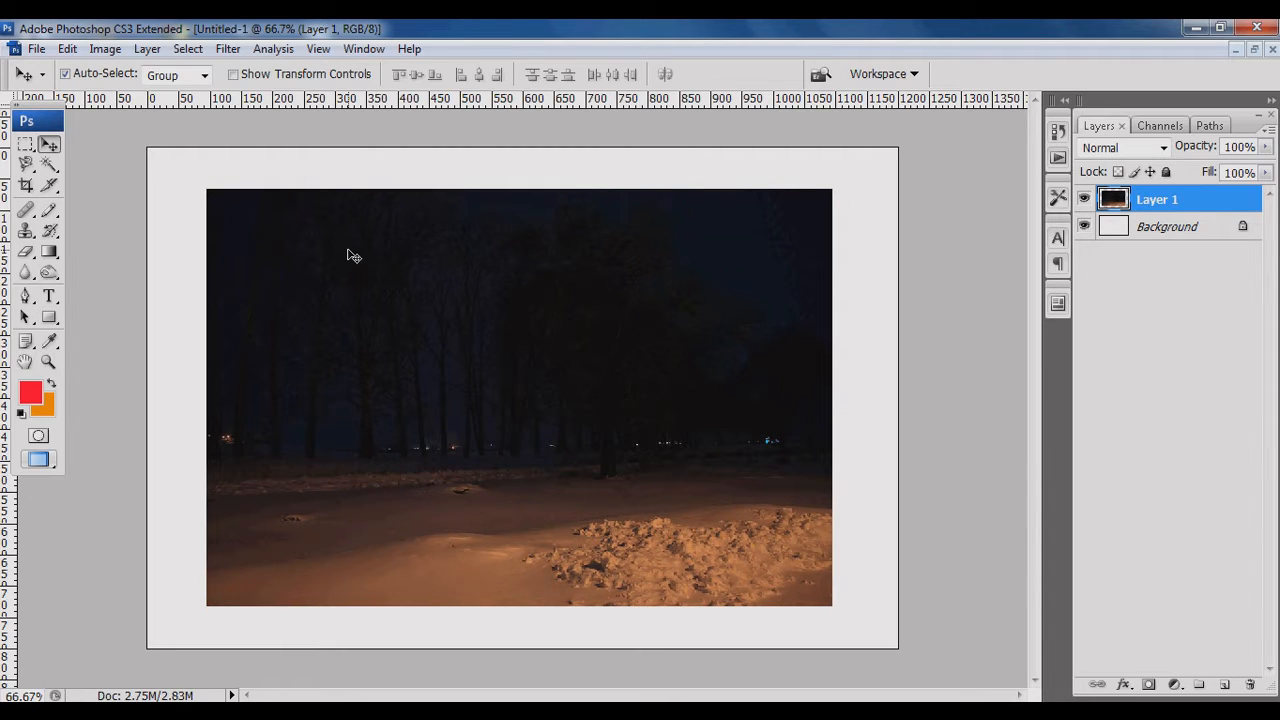
pyautogui.hotkey('ctrl', 't')
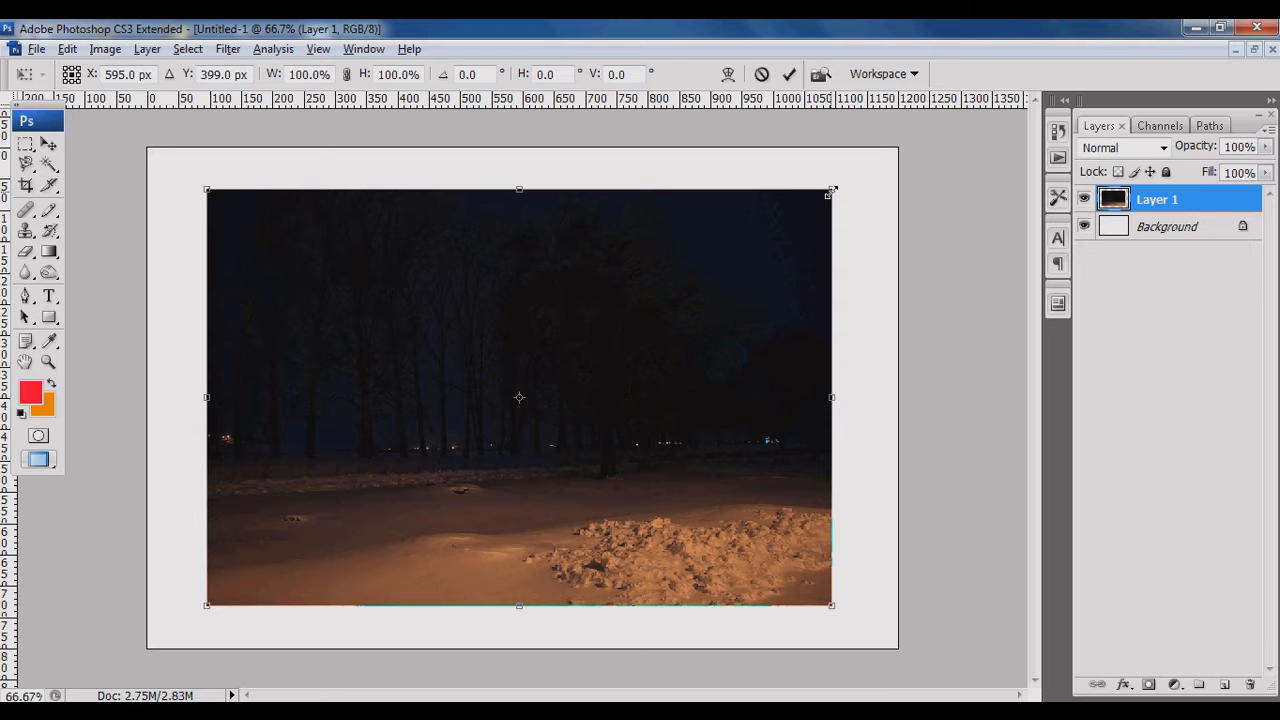
pyautogui.moveTo(826, 194); pyautogui.dragTo(1063, 60)
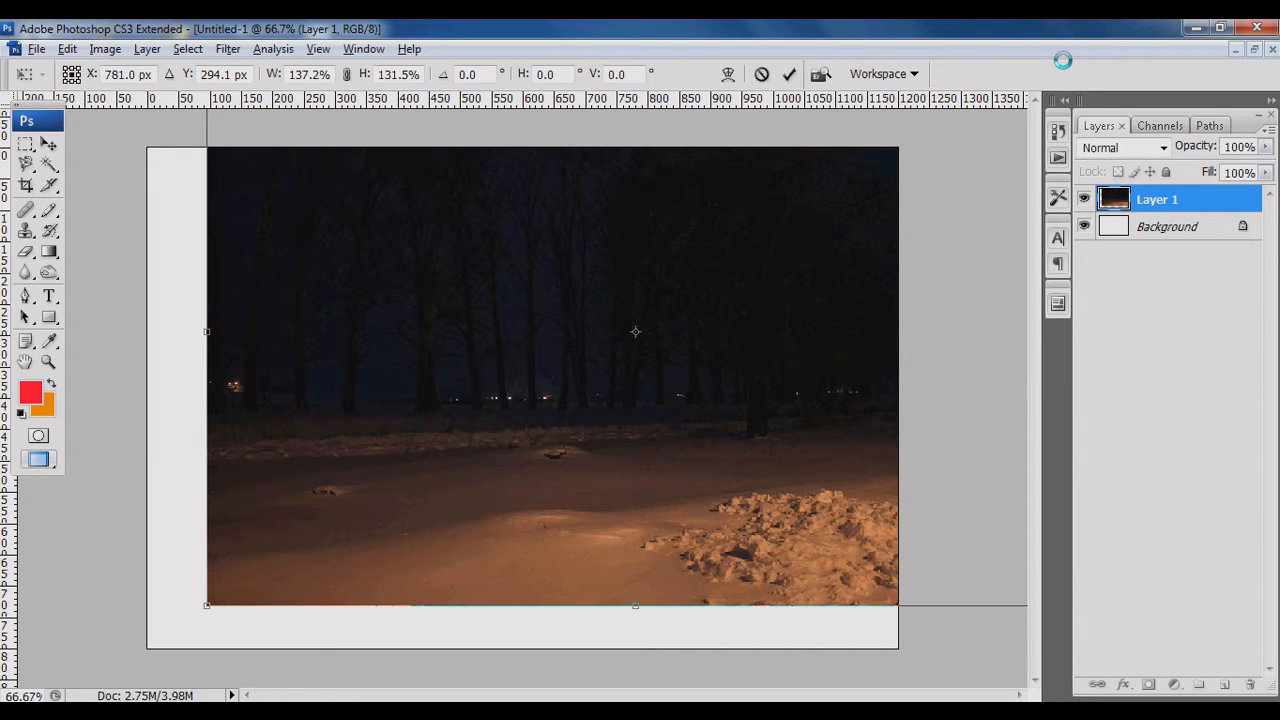
pyautogui.press('Escape')
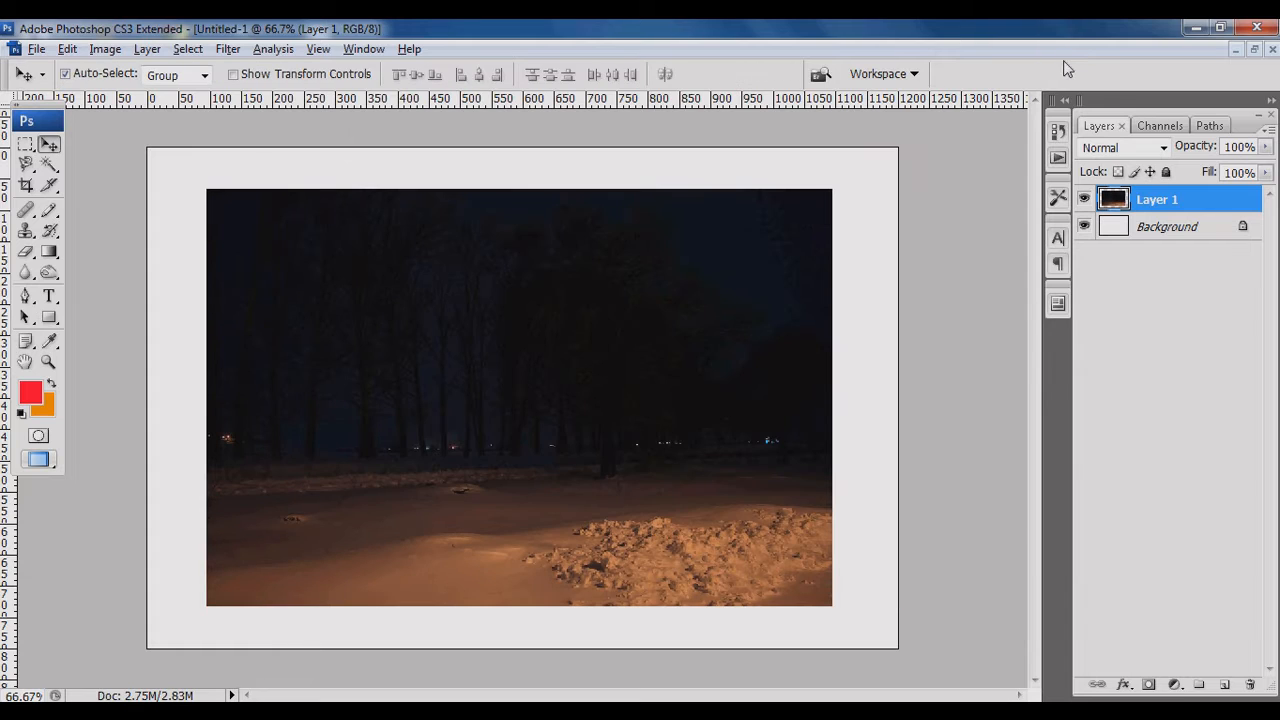
# Scale the night image layer up proportionally about its centre until it covers the whole canvas.
pyautogui.hotkey('ctrl', 't')
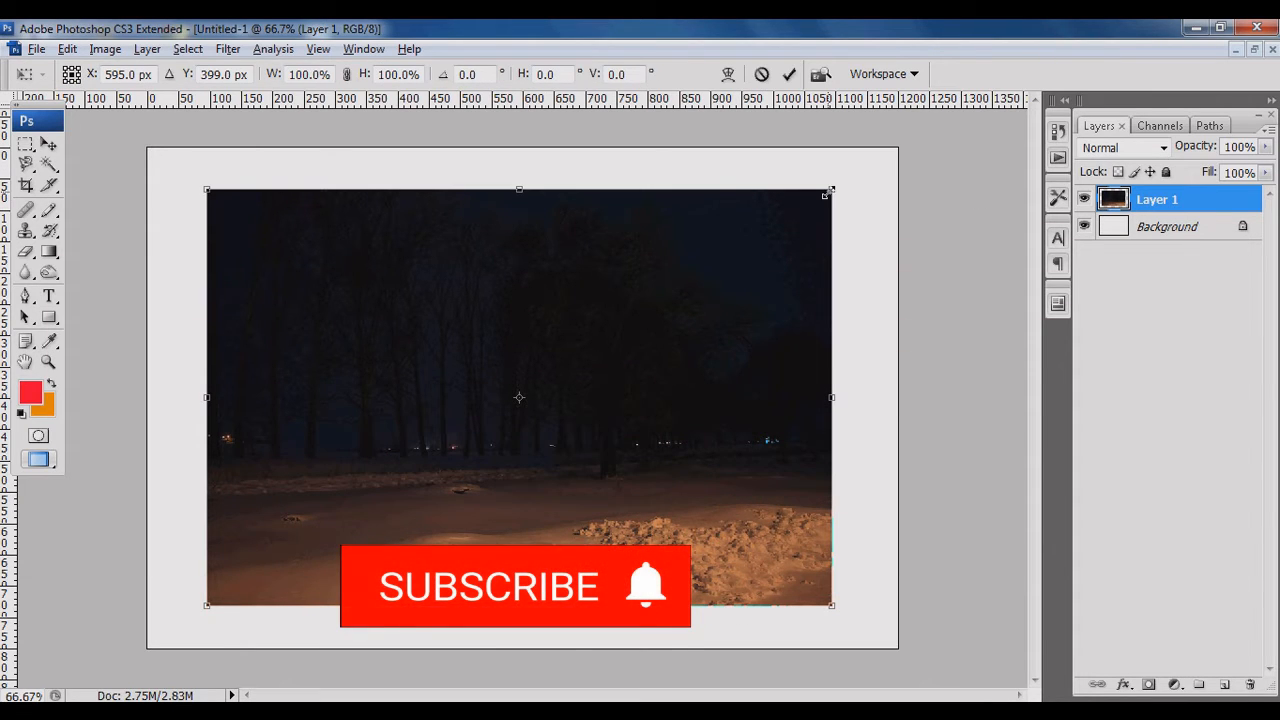
pyautogui.moveTo(828, 192); pyautogui.dragTo(1077, 22)
pyautogui.press('Return')
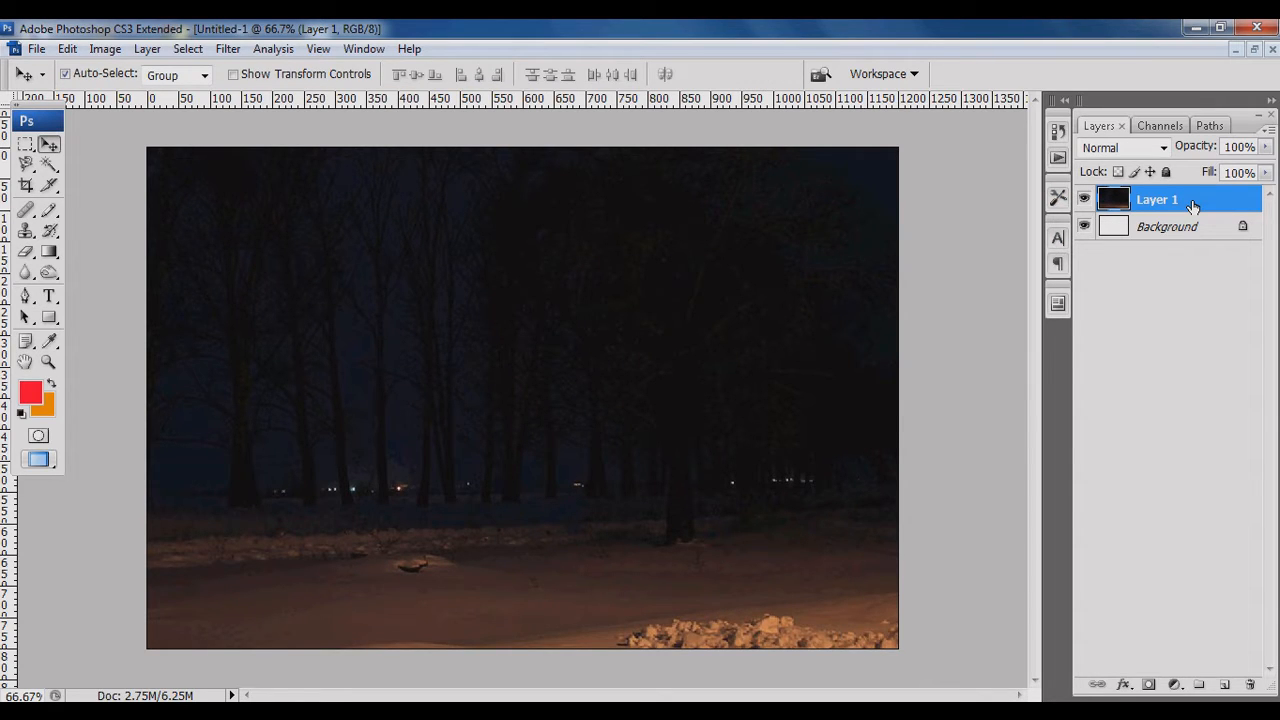
pyautogui.doubleClick(1193, 205)
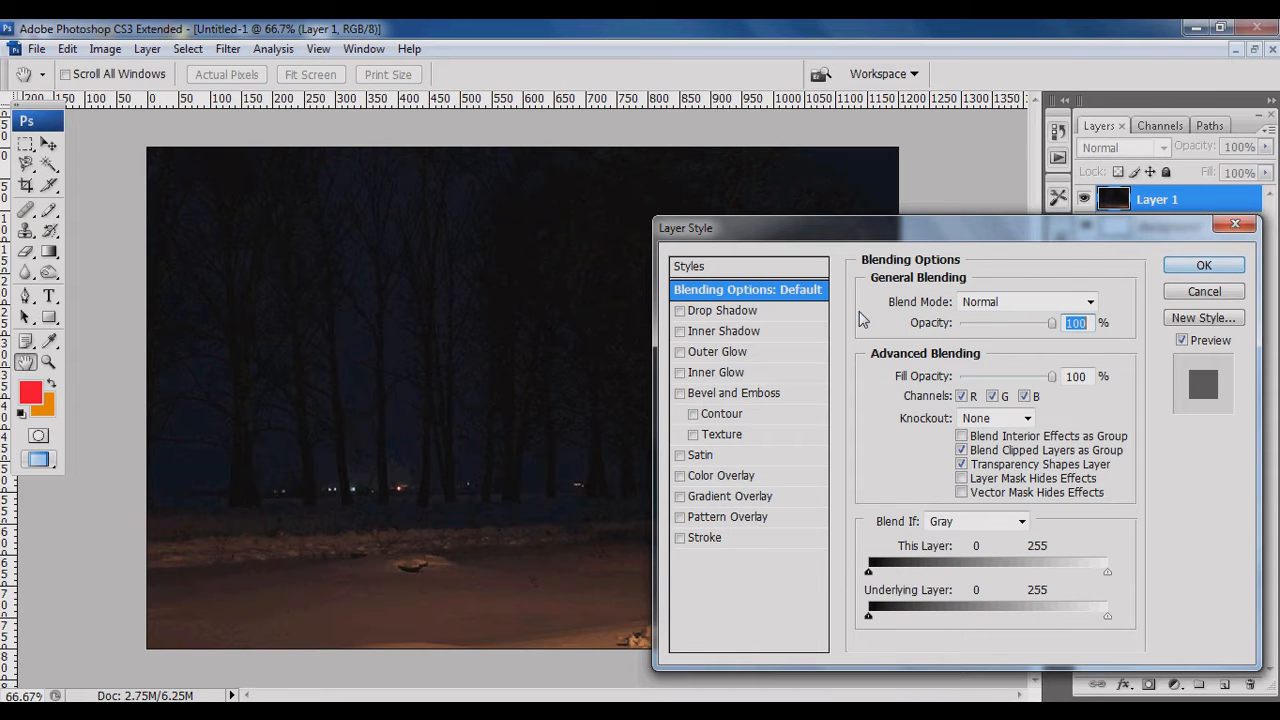
pyautogui.click(1204, 265)
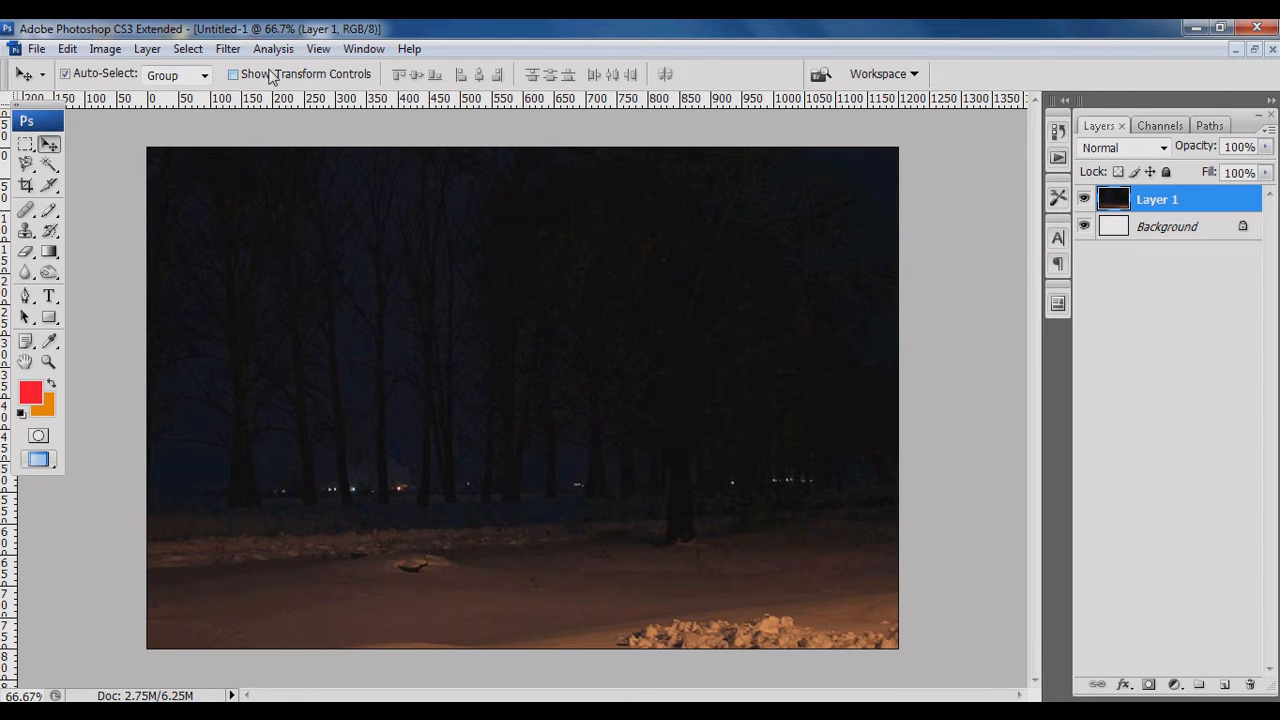
# Open the girl_image2 file from the part7 folder.
pyautogui.click(35, 49)
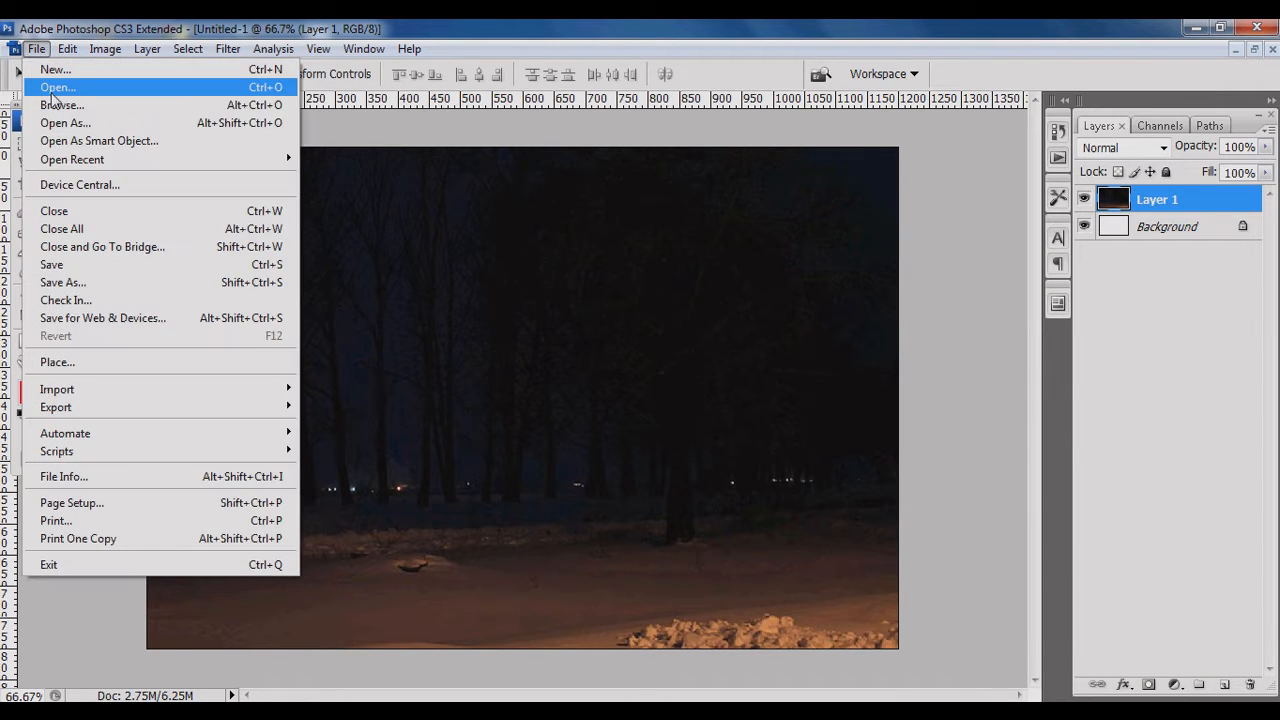
pyautogui.click(50, 87)
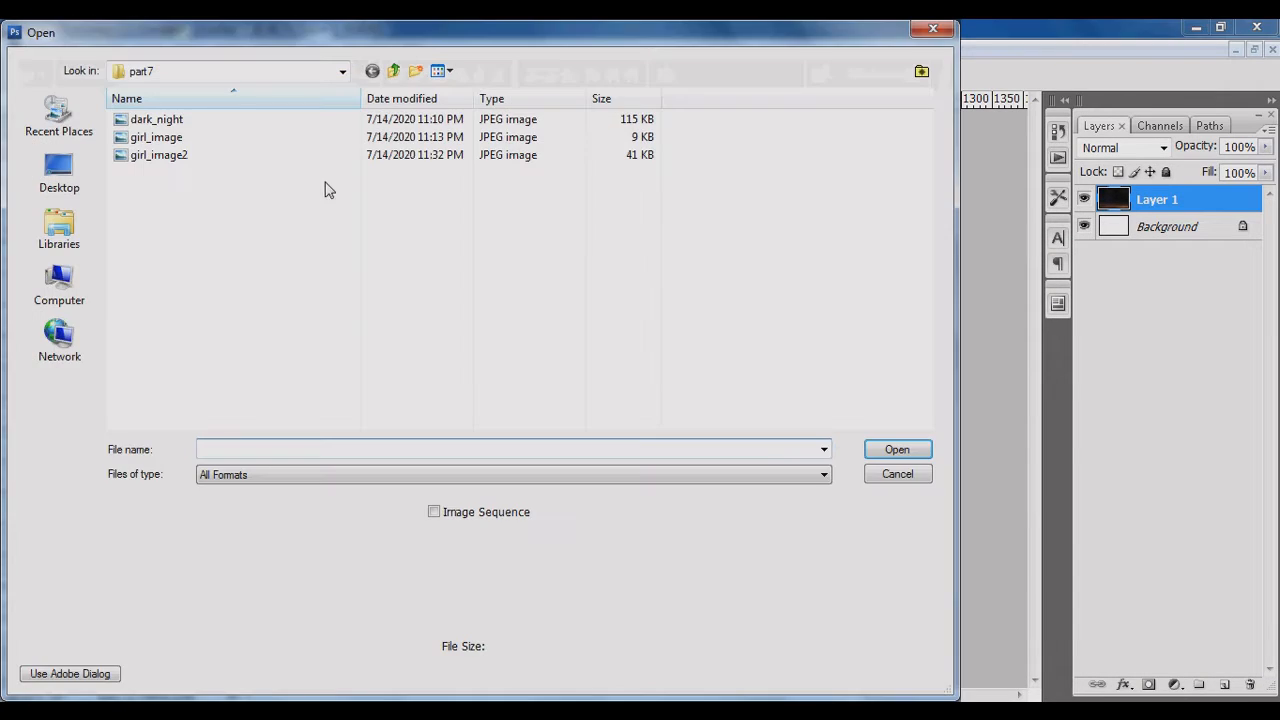
pyautogui.click(224, 157)
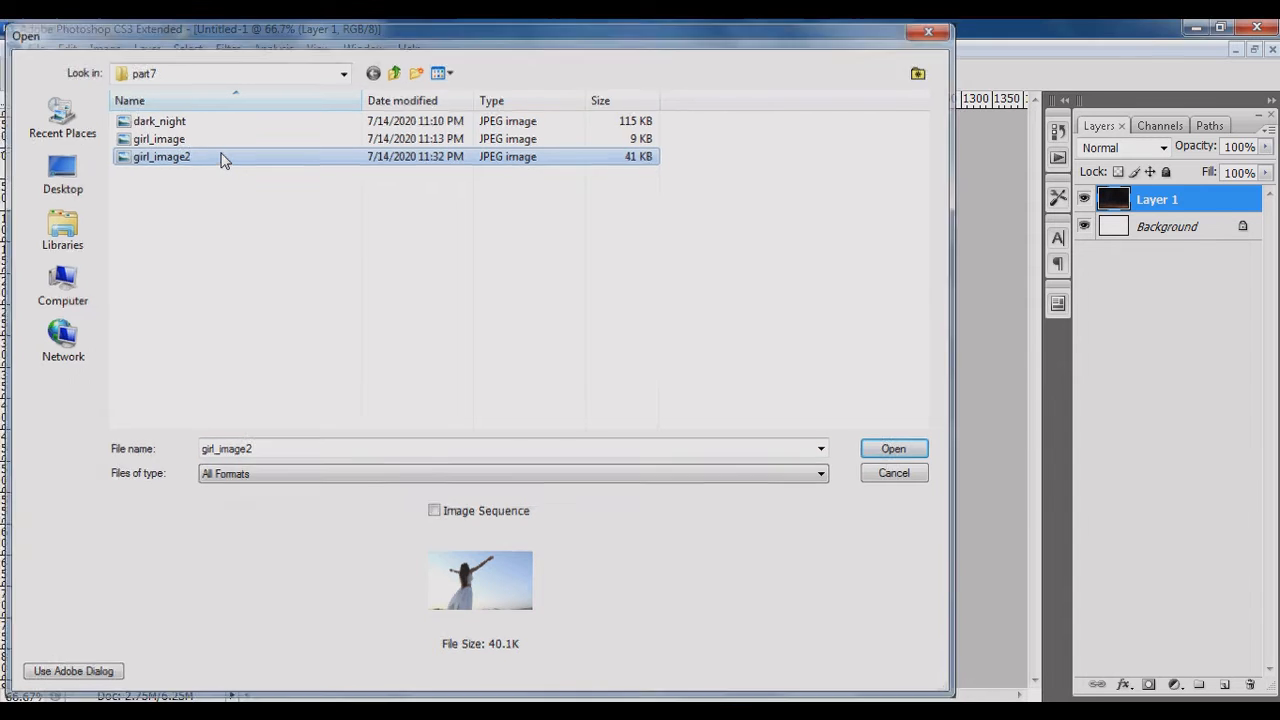
pyautogui.doubleClick(224, 157)
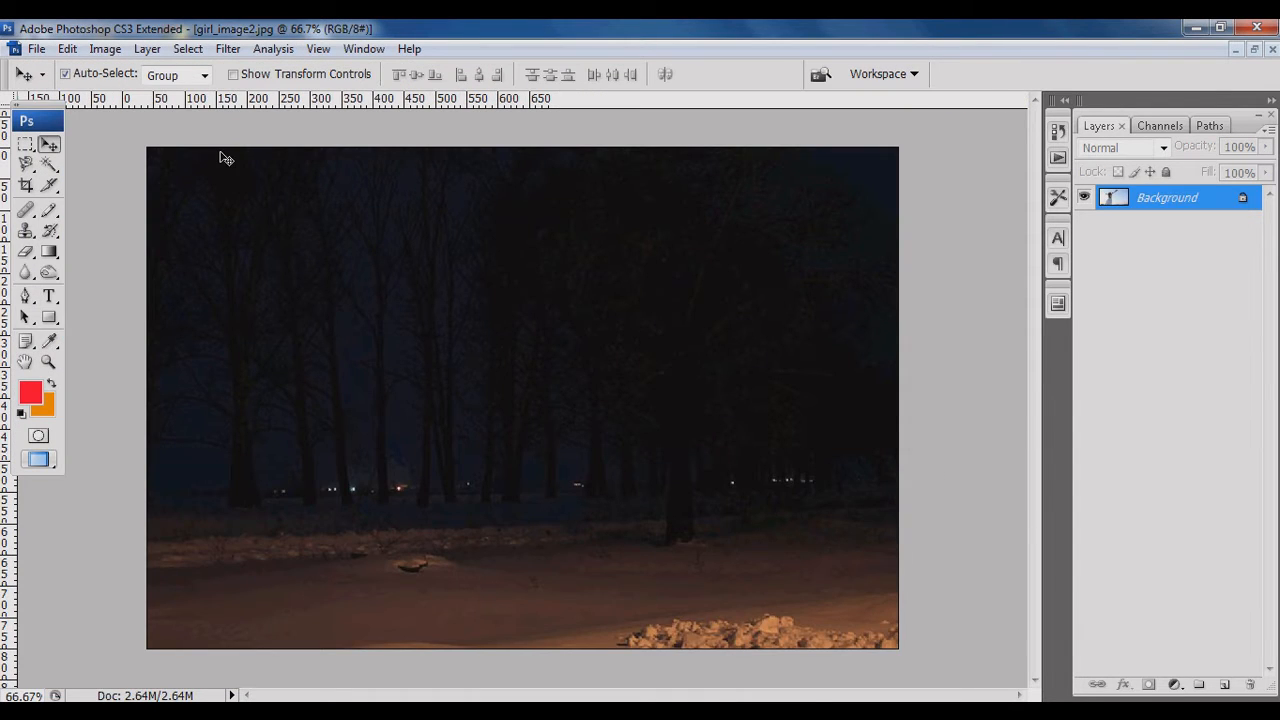
# Resize the girl image to 1000 pixels wide with constrained proportions, leaving its colours uninverted.
pyautogui.hotkey('ctrl', 'alt', 'i')
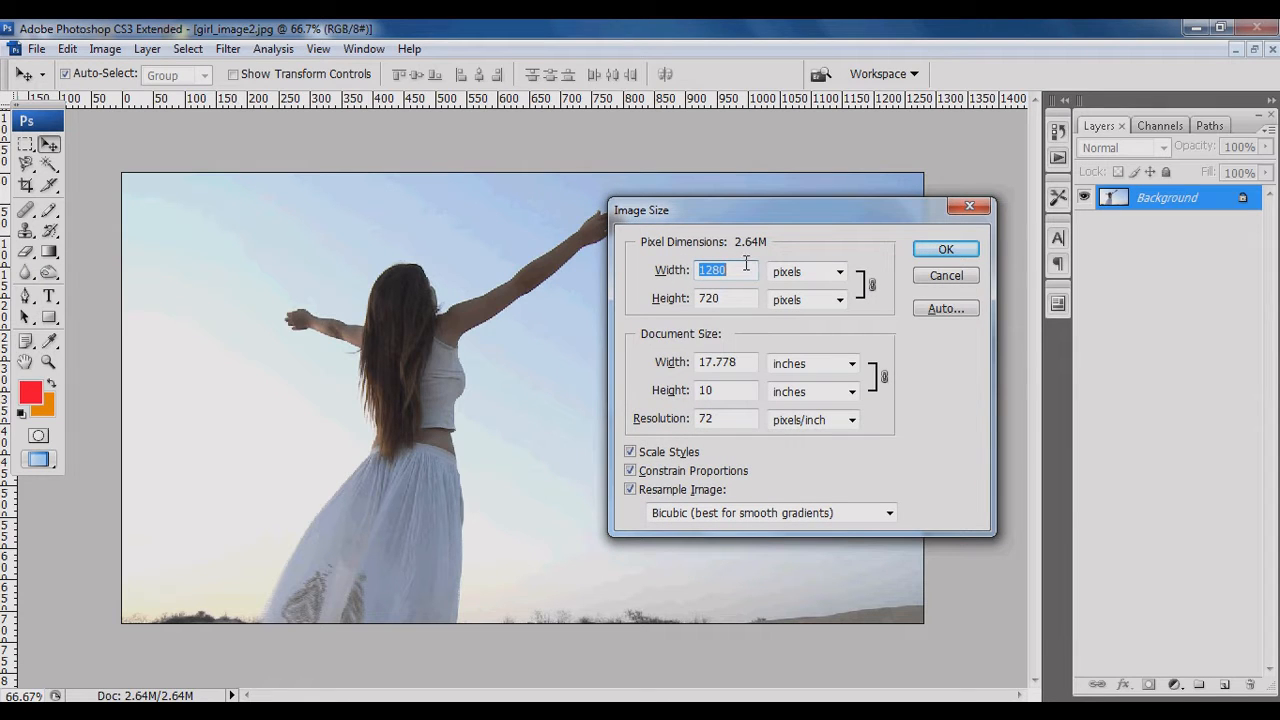
pyautogui.write('1000')
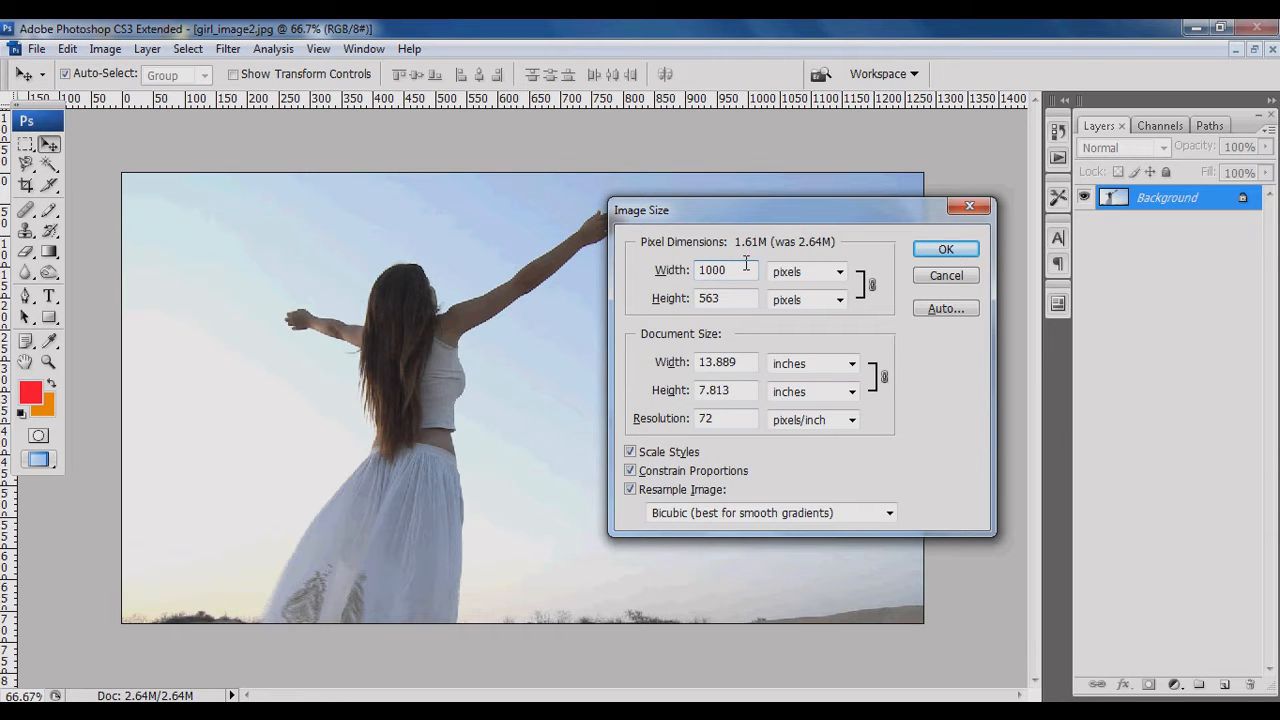
pyautogui.press('Return')
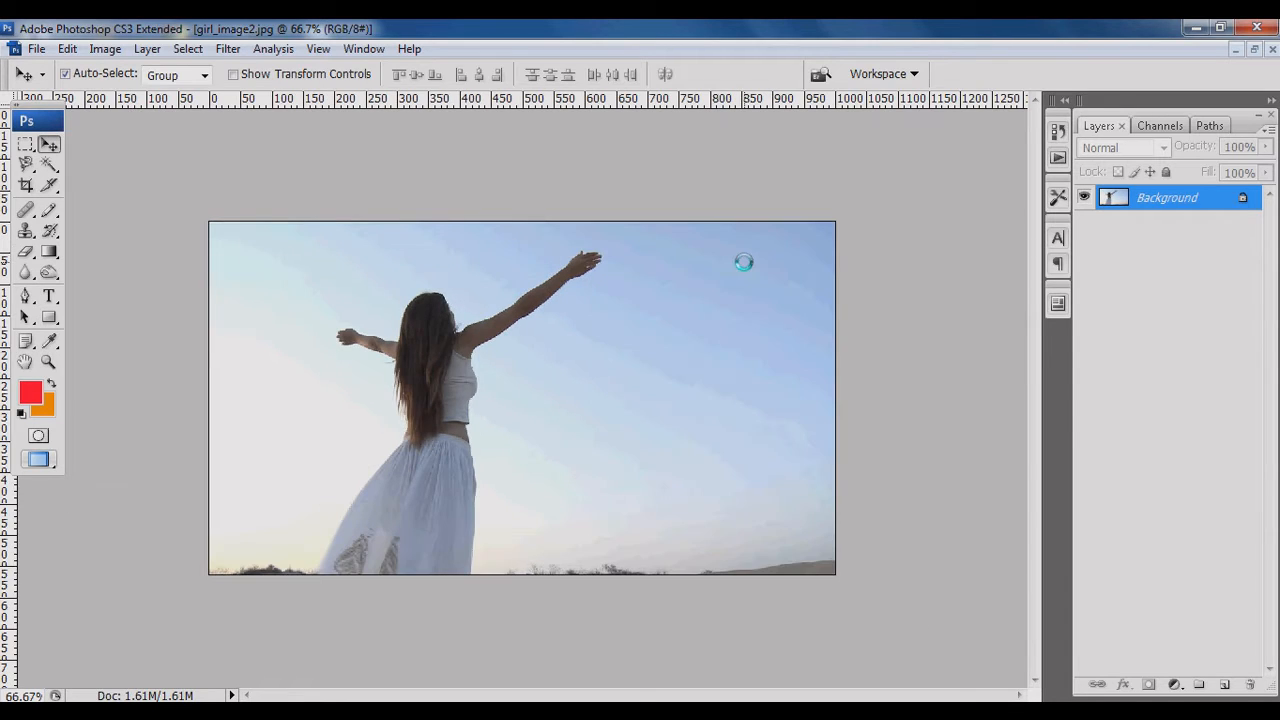
pyautogui.hotkey('ctrl', 'i')
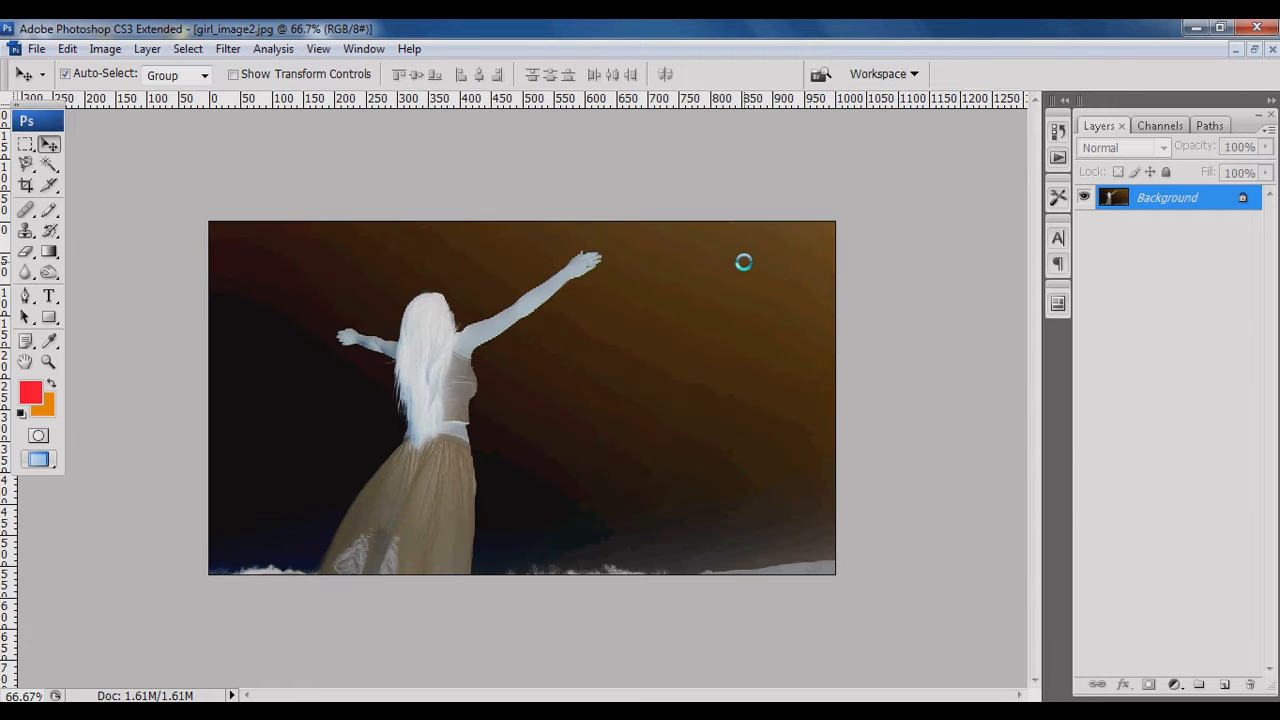
pyautogui.hotkey('ctrl', 'i')
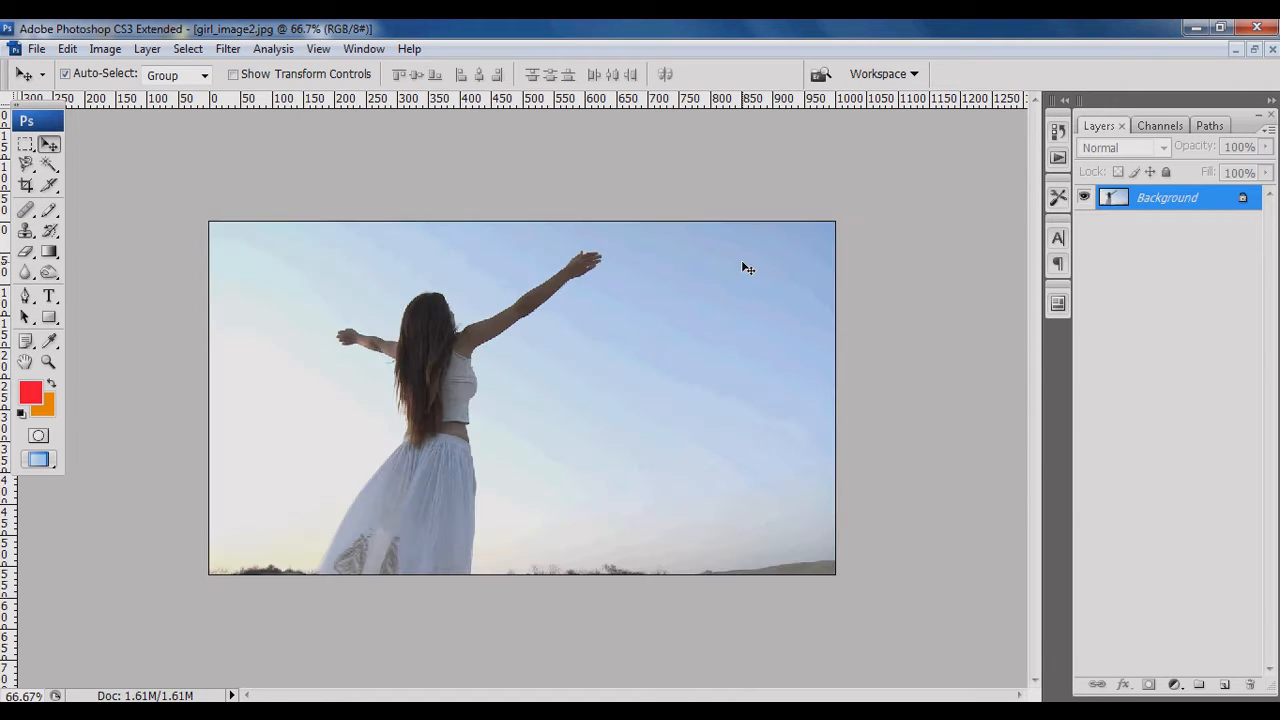
# Resize the girl image to 600 pixels high with constrained proportions.
pyautogui.hotkey('alt', 'i')
pyautogui.press('i')
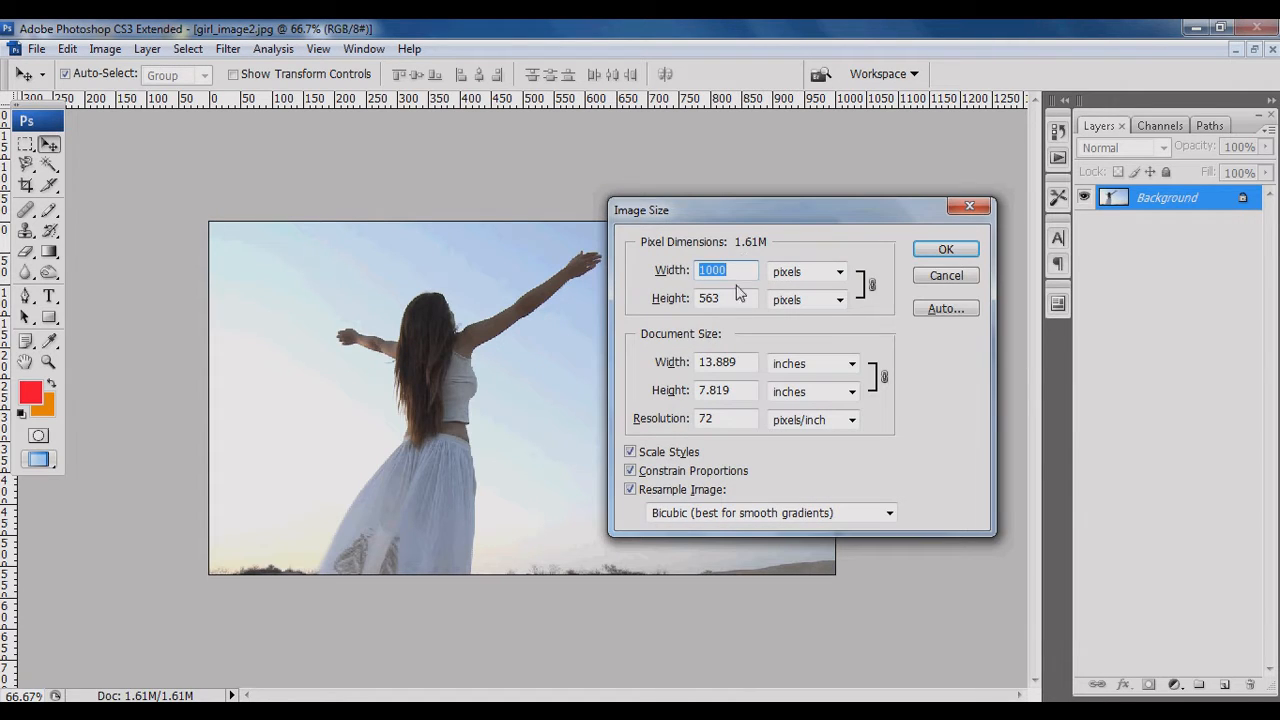
pyautogui.press('Tab')
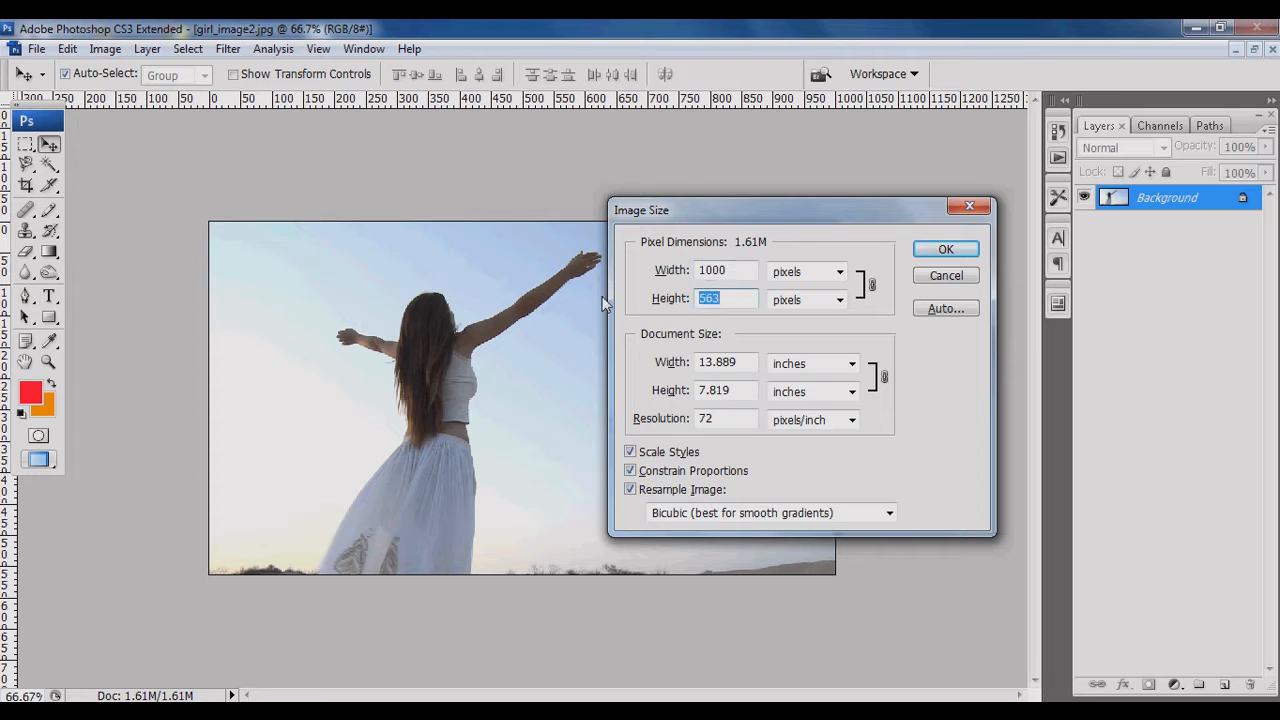
pyautogui.write('600')
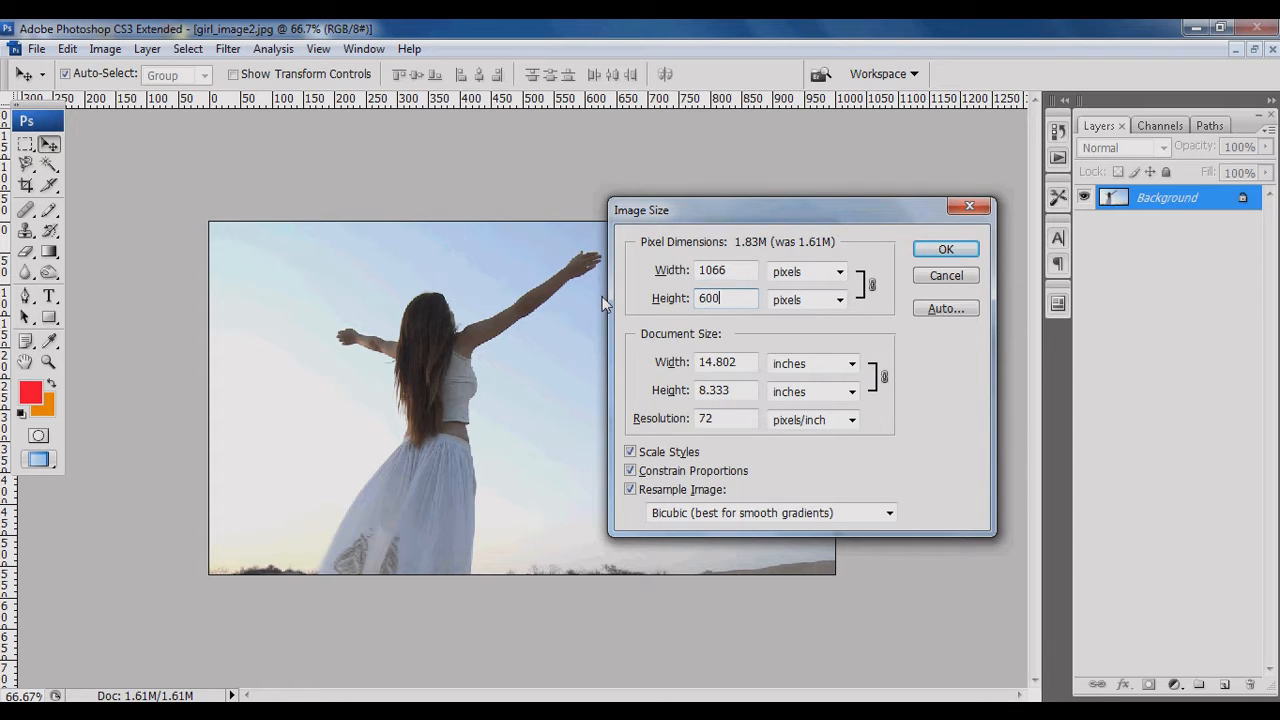
pyautogui.press('Return')
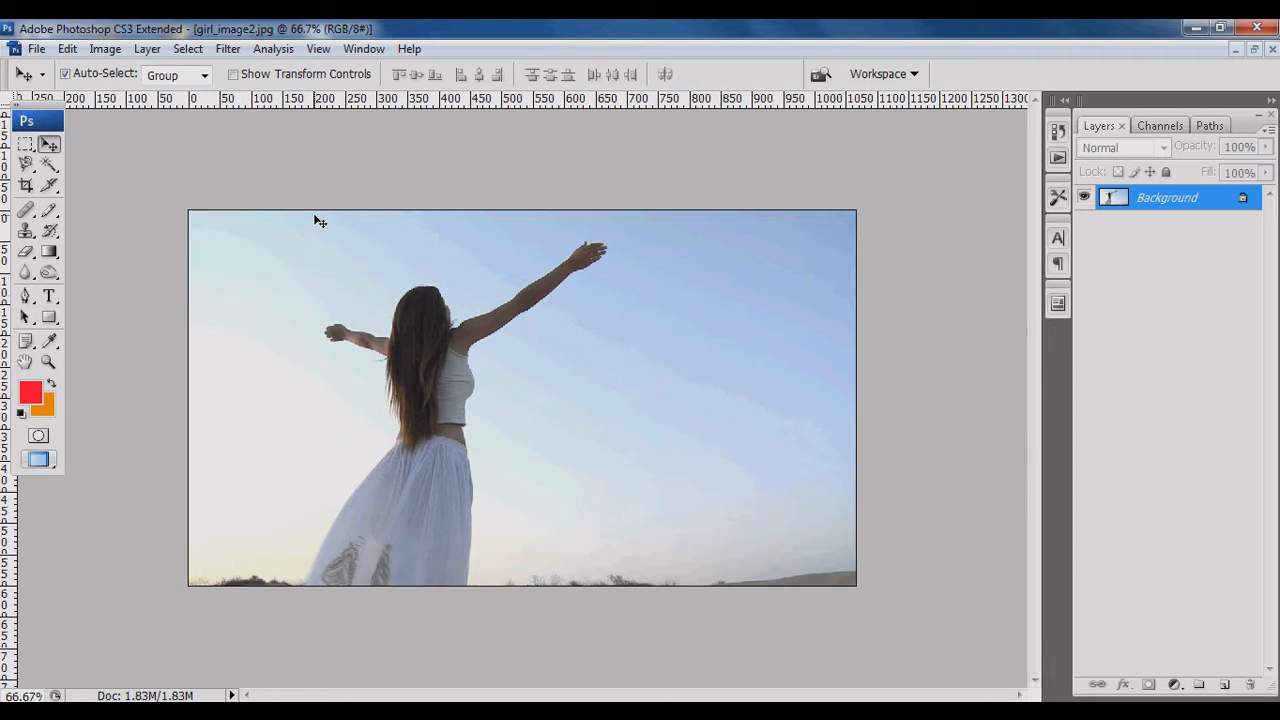
# Set the Clone Stamp tool to a hard round 40 px brush and sample the girl's hair as the clone source.
pyautogui.hotkey('ctrl', 'alt', '0')
pyautogui.click(25, 231)
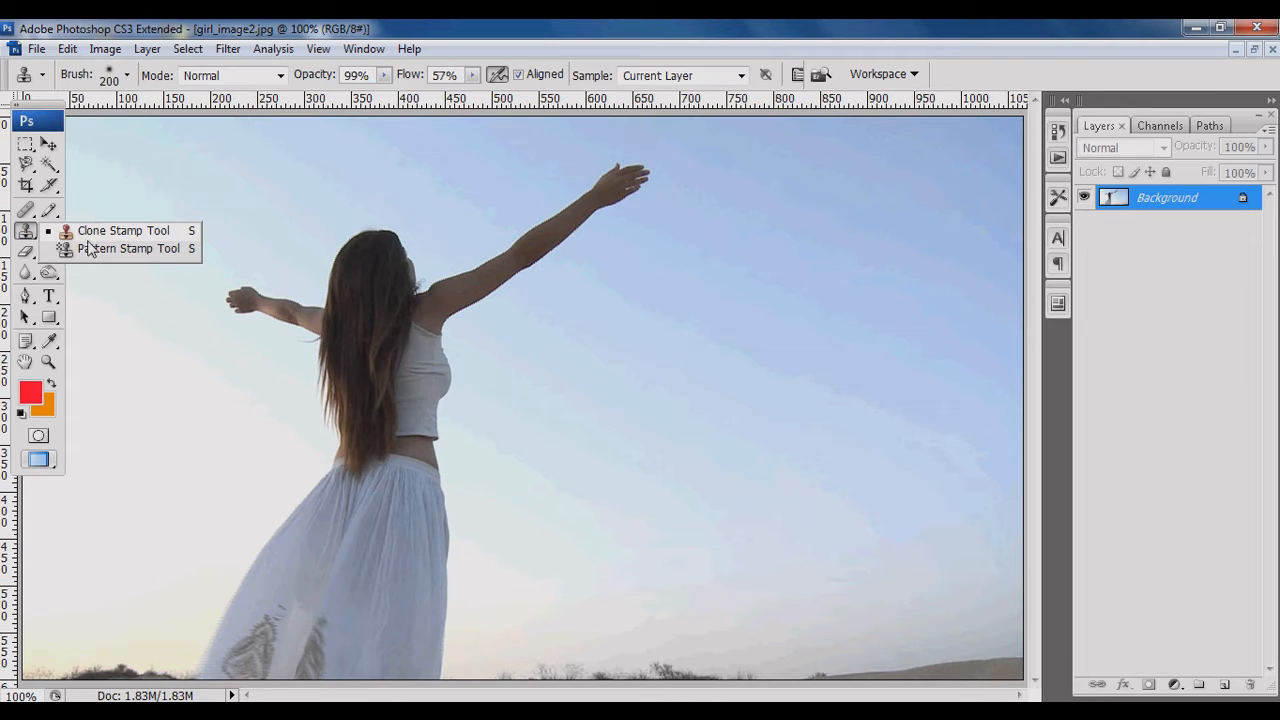
pyautogui.click(128, 77)
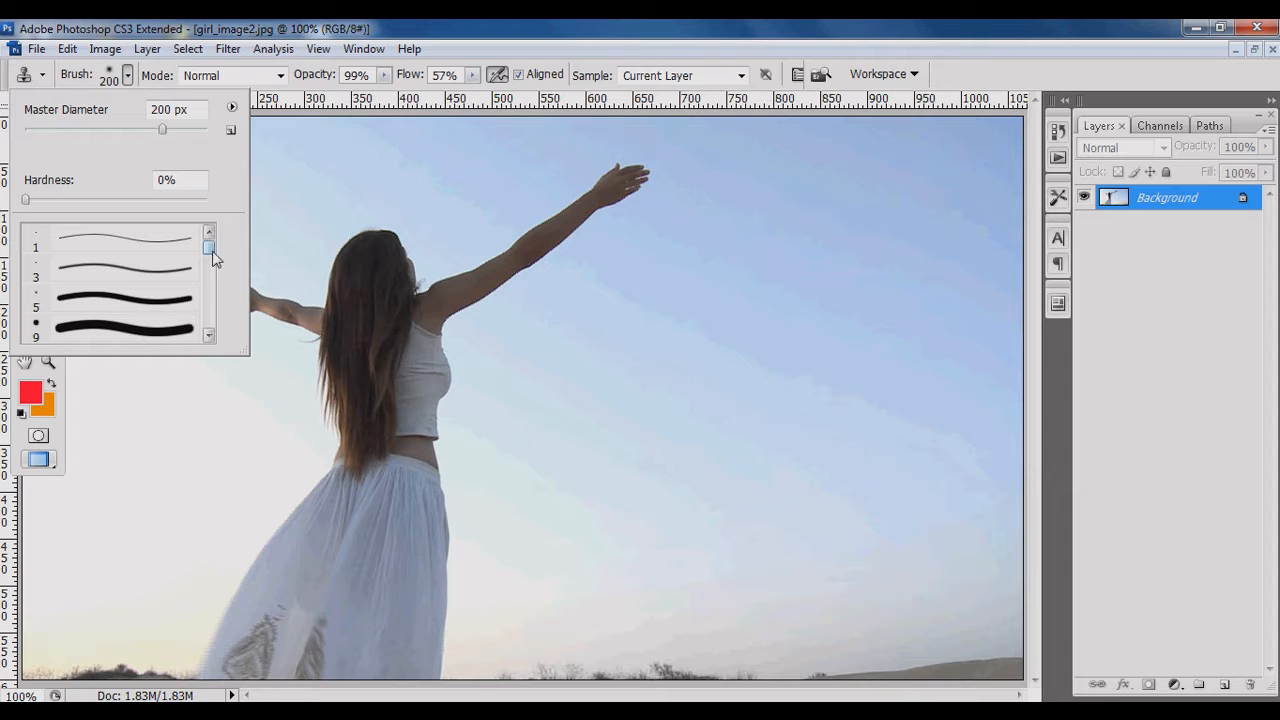
pyautogui.moveTo(210, 251)
pyautogui.mouseDown()
pyautogui.moveTo(210, 280)
pyautogui.moveTo(208, 252)
pyautogui.mouseUp()
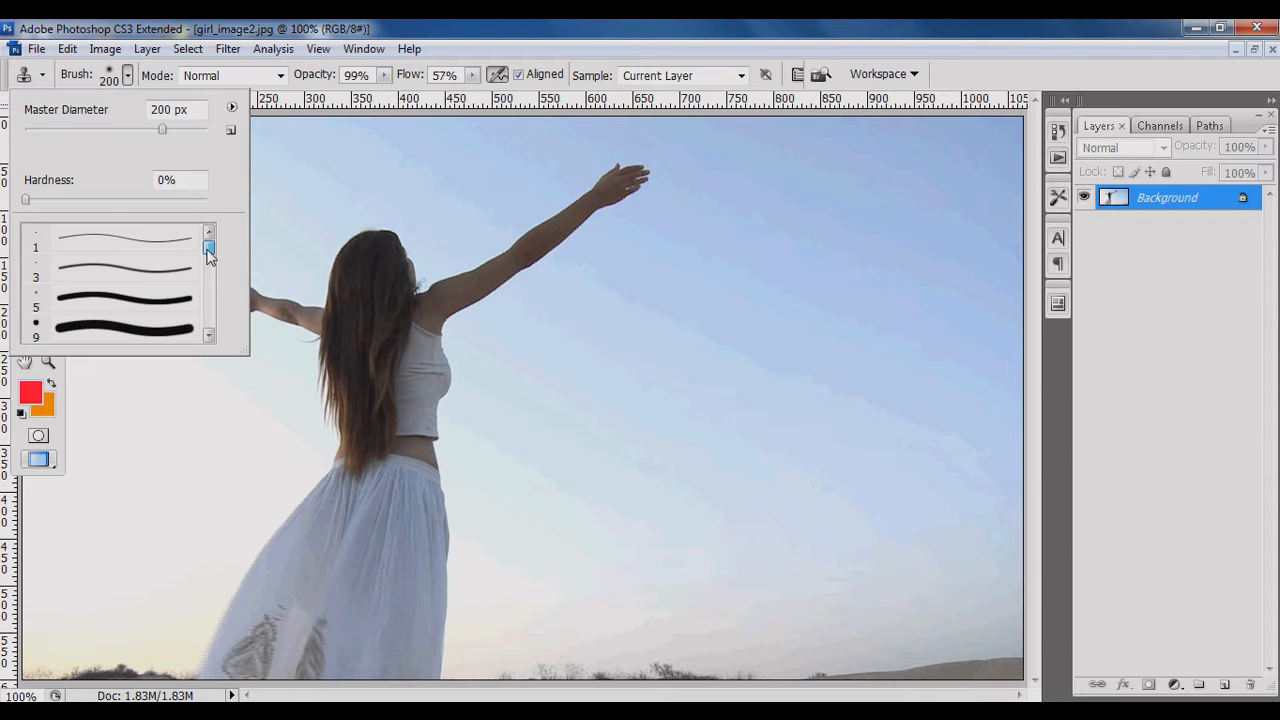
pyautogui.doubleClick(118, 330)
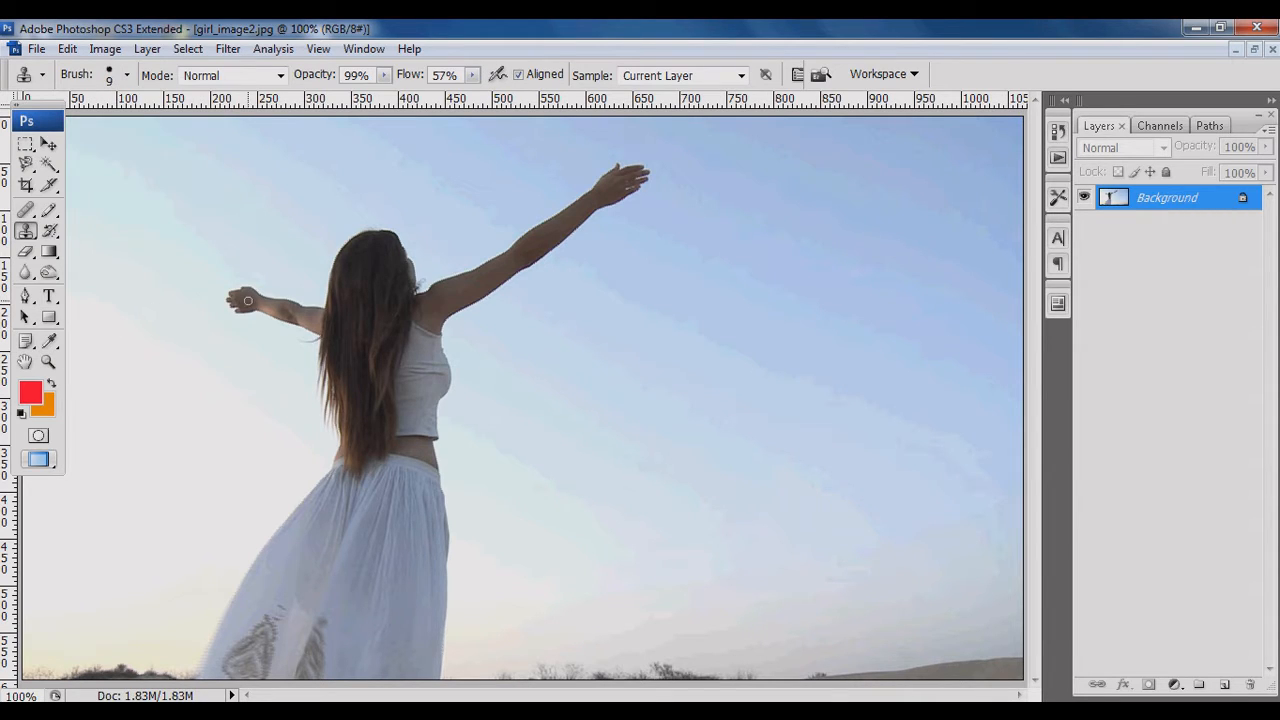
pyautogui.press(']')
pyautogui.press(']')
pyautogui.press(']')
pyautogui.keyDown('alt'); pyautogui.click(382, 339); pyautogui.keyUp('alt')
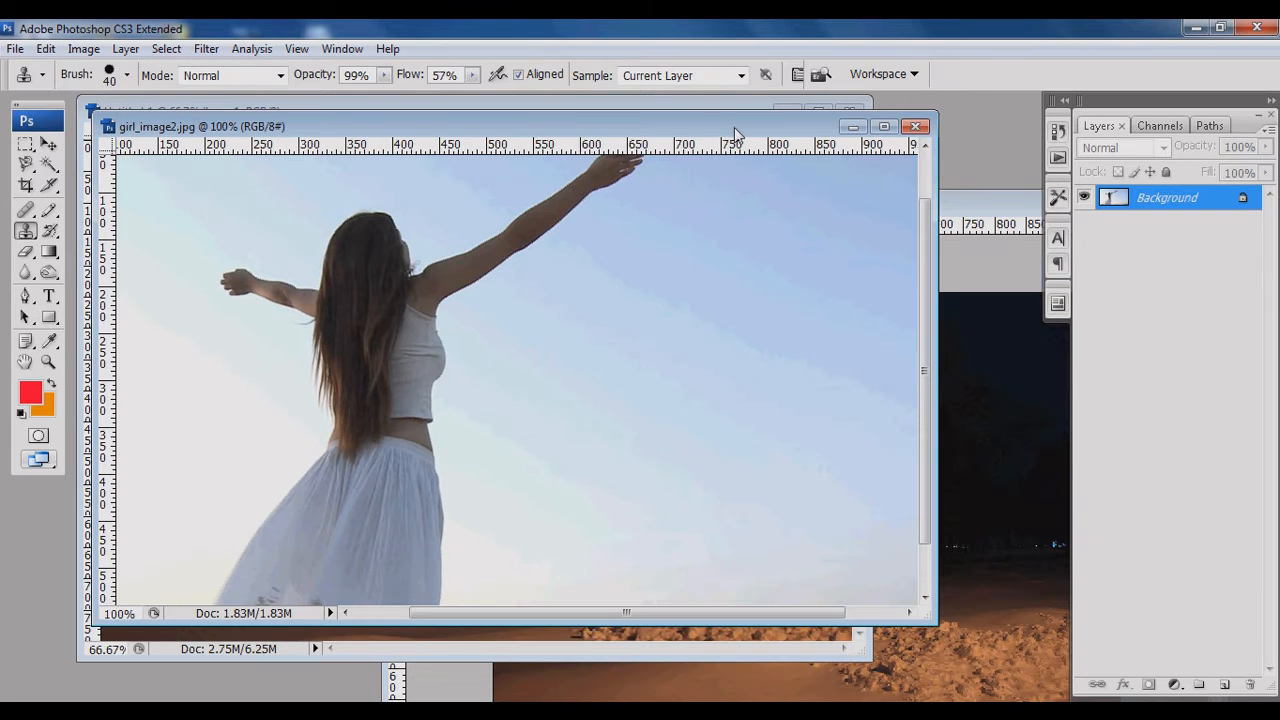
# Bring up the Untitled-1 night composition and add a new layer above Layer 1 with the default settings.
pyautogui.moveTo(734, 127); pyautogui.dragTo(953, 274)
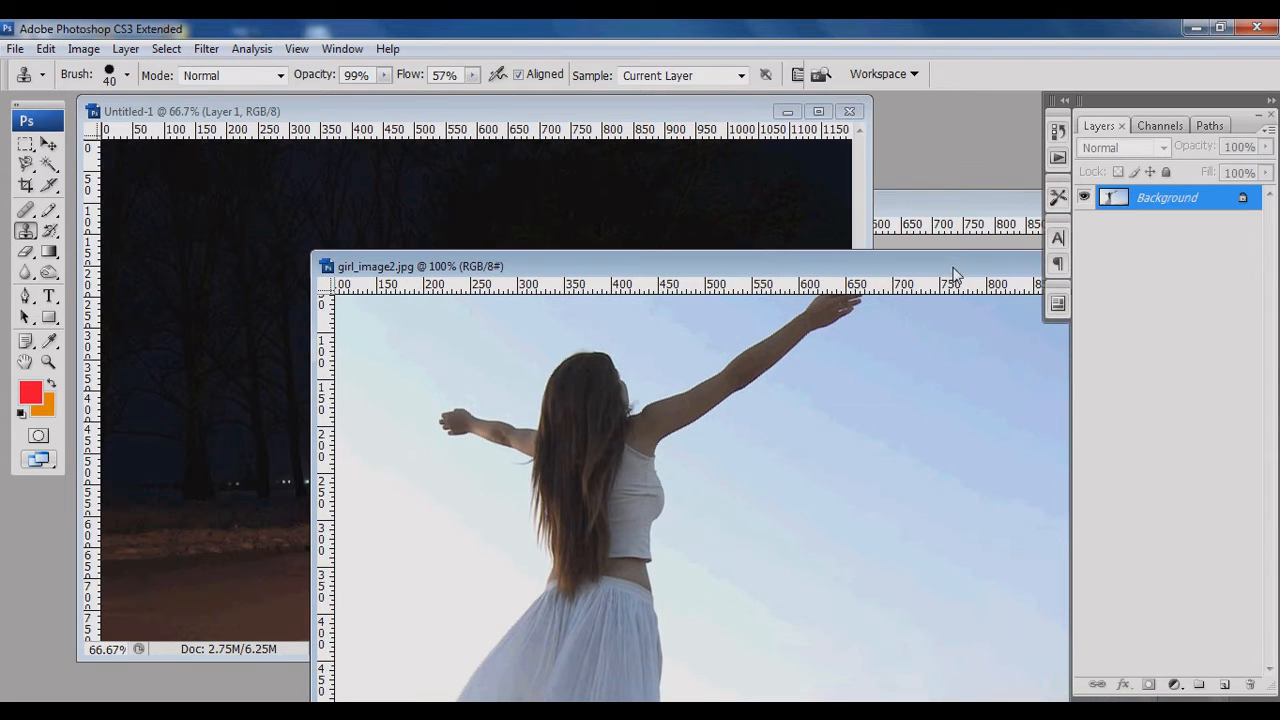
pyautogui.click(818, 111)
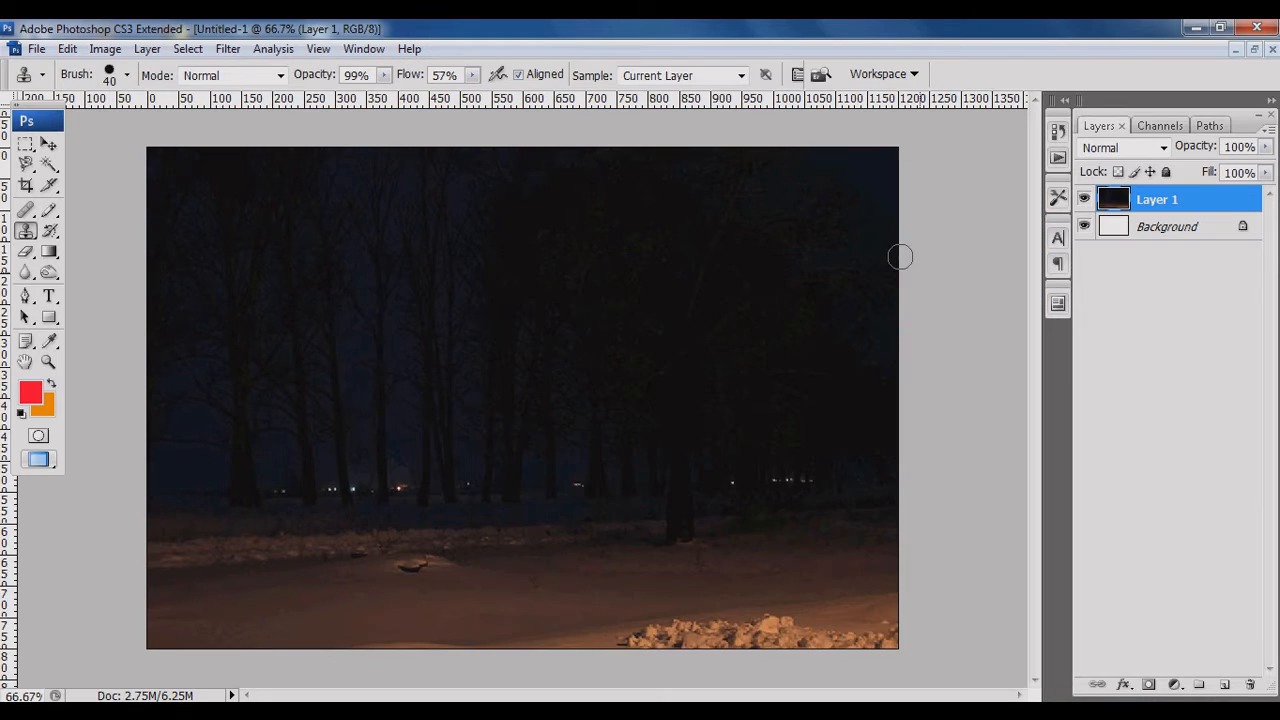
pyautogui.hotkey('ctrl', 'shift', 'n')
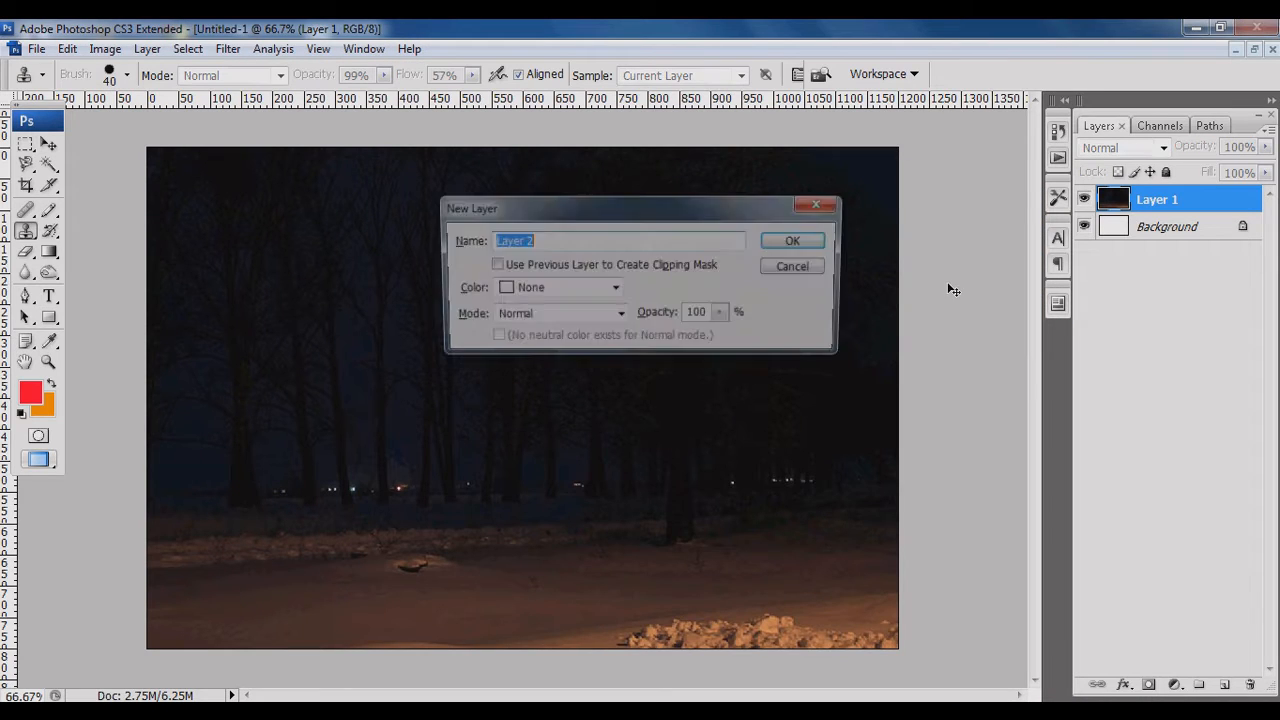
pyautogui.press('Return')
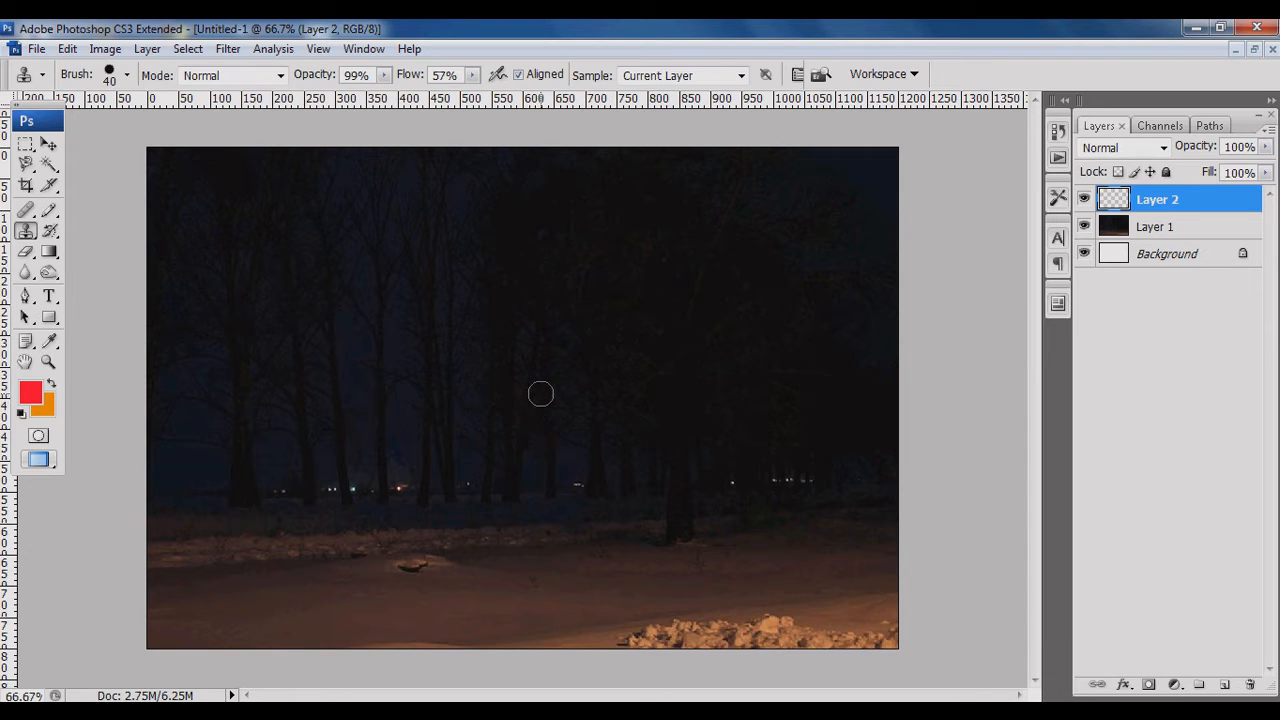
# Clone the whole girl, from her raised hands to the hem of her skirt, onto Layer 2 over the night background.
pyautogui.moveTo(541, 394)
pyautogui.mouseDown()
pyautogui.moveTo(532, 415)
pyautogui.moveTo(557, 378)
pyautogui.moveTo(548, 369)
pyautogui.moveTo(555, 415)
pyautogui.moveTo(572, 325)
pyautogui.moveTo(540, 349)
pyautogui.moveTo(536, 322)
pyautogui.moveTo(505, 338)
pyautogui.moveTo(523, 372)
pyautogui.moveTo(509, 412)
pyautogui.moveTo(502, 378)
pyautogui.moveTo(457, 355)
pyautogui.mouseUp()
pyautogui.moveTo(548, 357)
pyautogui.mouseDown()
pyautogui.moveTo(576, 438)
pyautogui.moveTo(583, 393)
pyautogui.moveTo(549, 495)
pyautogui.moveTo(587, 401)
pyautogui.moveTo(586, 444)
pyautogui.moveTo(595, 439)
pyautogui.moveTo(600, 361)
pyautogui.moveTo(695, 296)
pyautogui.mouseUp()
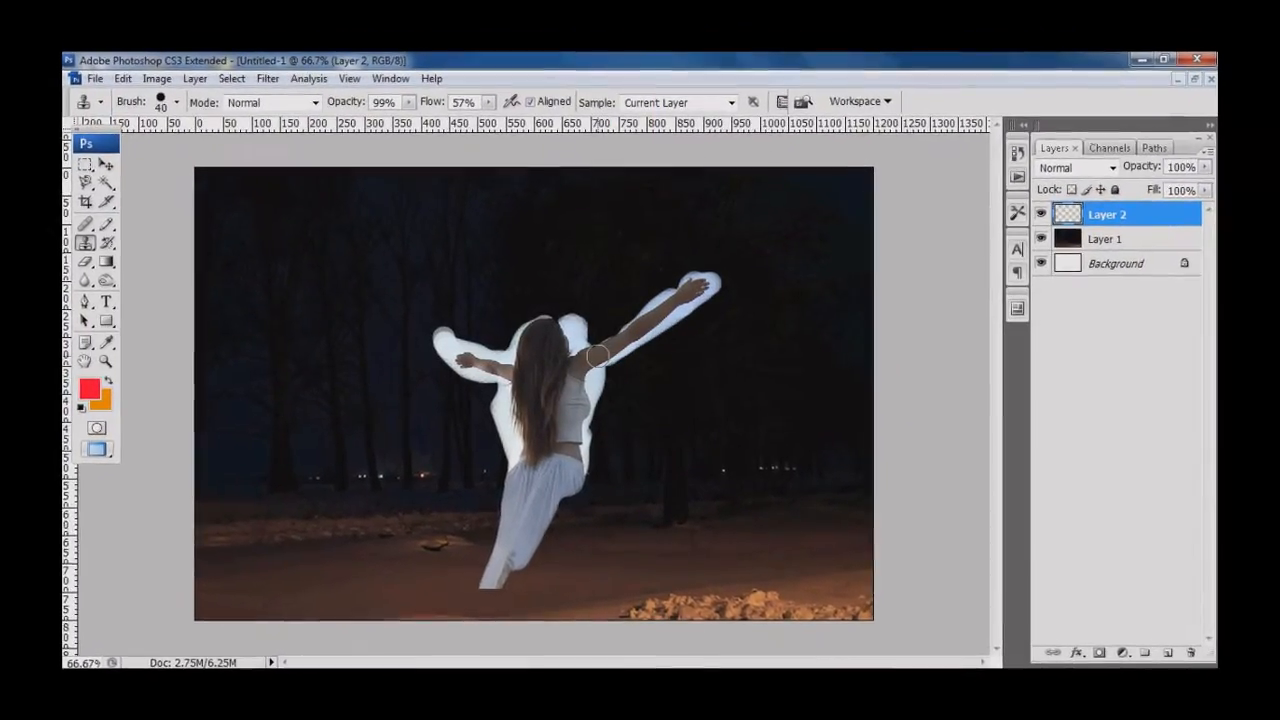
pyautogui.moveTo(570, 473)
pyautogui.mouseDown()
pyautogui.moveTo(576, 506)
pyautogui.moveTo(499, 641)
pyautogui.moveTo(587, 496)
pyautogui.moveTo(527, 574)
pyautogui.moveTo(556, 530)
pyautogui.moveTo(545, 573)
pyautogui.moveTo(500, 596)
pyautogui.moveTo(488, 596)
pyautogui.moveTo(505, 580)
pyautogui.moveTo(438, 593)
pyautogui.moveTo(474, 581)
pyautogui.moveTo(483, 489)
pyautogui.moveTo(459, 561)
pyautogui.moveTo(386, 617)
pyautogui.moveTo(502, 600)
pyautogui.mouseUp()
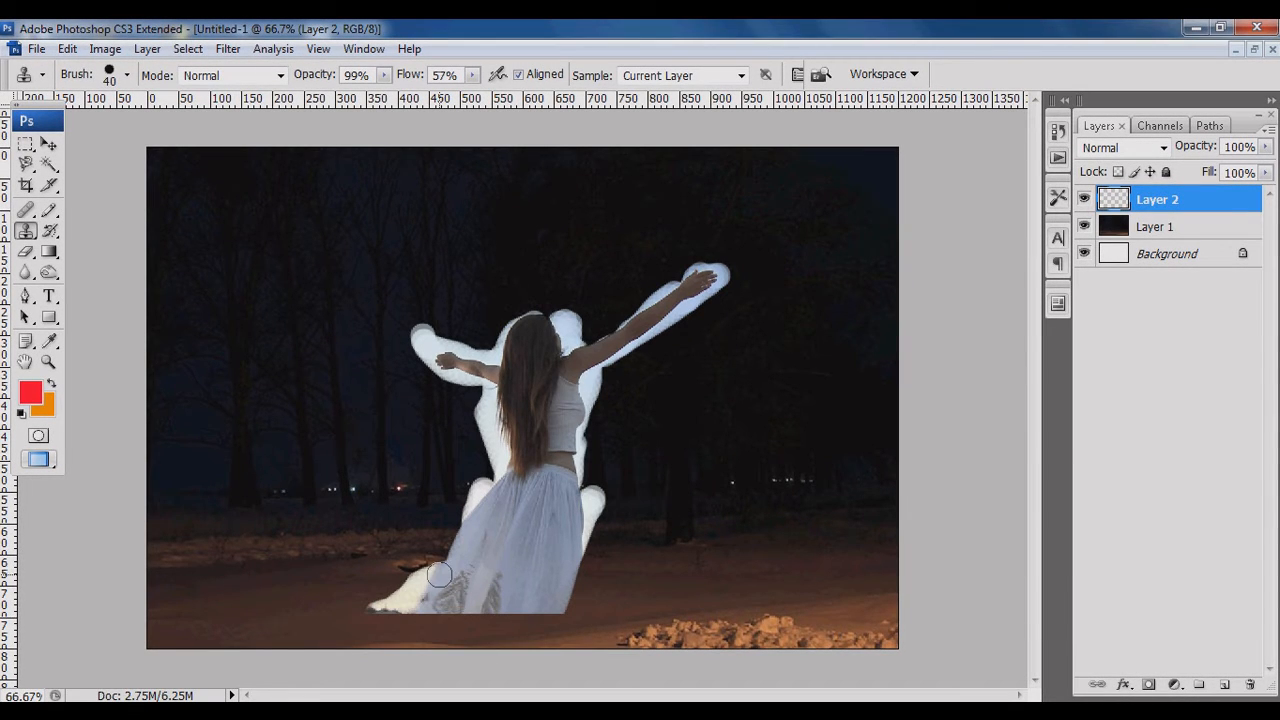
pyautogui.moveTo(439, 575); pyautogui.dragTo(468, 515)
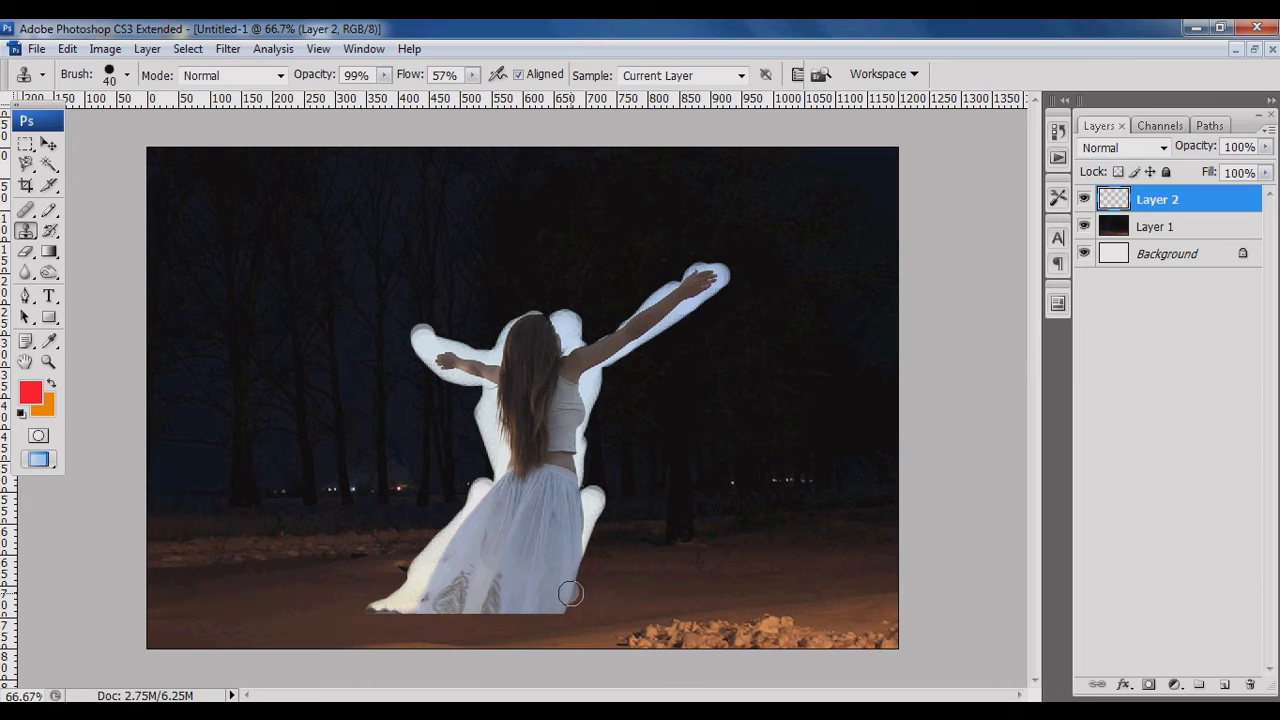
pyautogui.moveTo(570, 594)
pyautogui.mouseDown()
pyautogui.moveTo(621, 597)
pyautogui.moveTo(558, 605)
pyautogui.moveTo(586, 545)
pyautogui.moveTo(587, 592)
pyautogui.mouseUp()
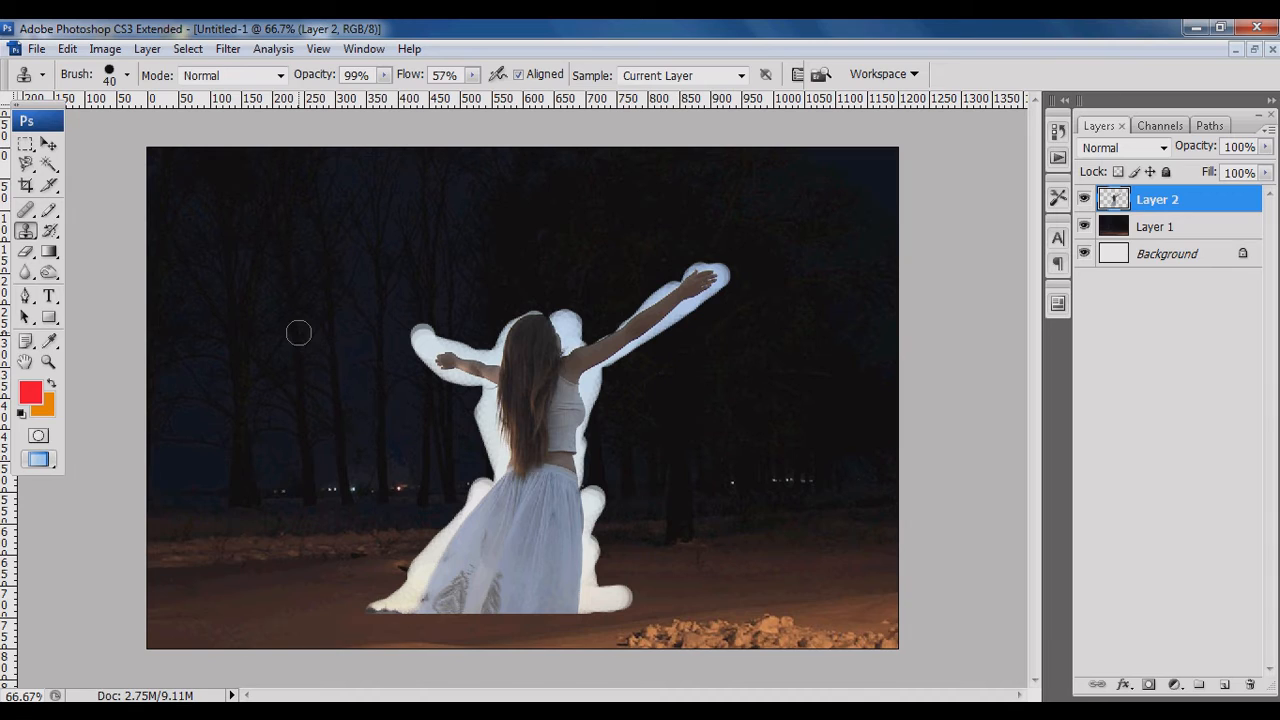
# Trace a closed Magnetic Lasso selection with 7 px feather around the girl's hair, arms, body and skirt.
pyautogui.click(47, 167)
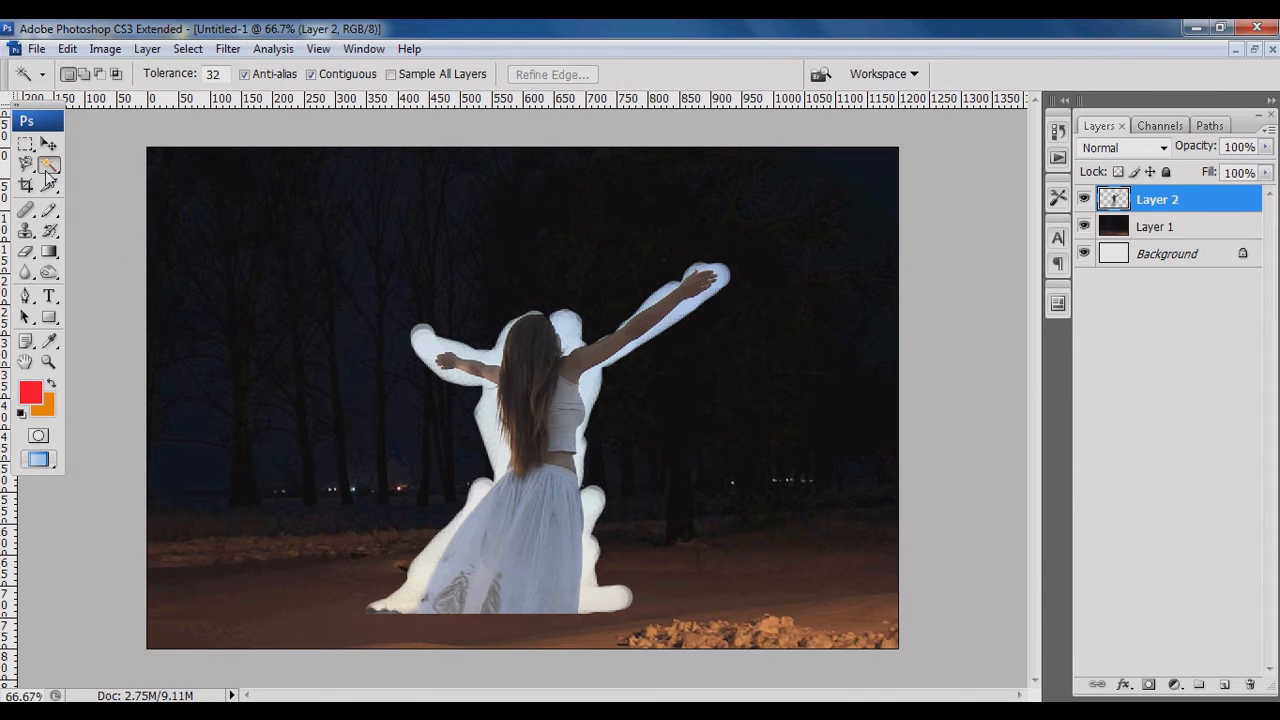
pyautogui.click(26, 165)
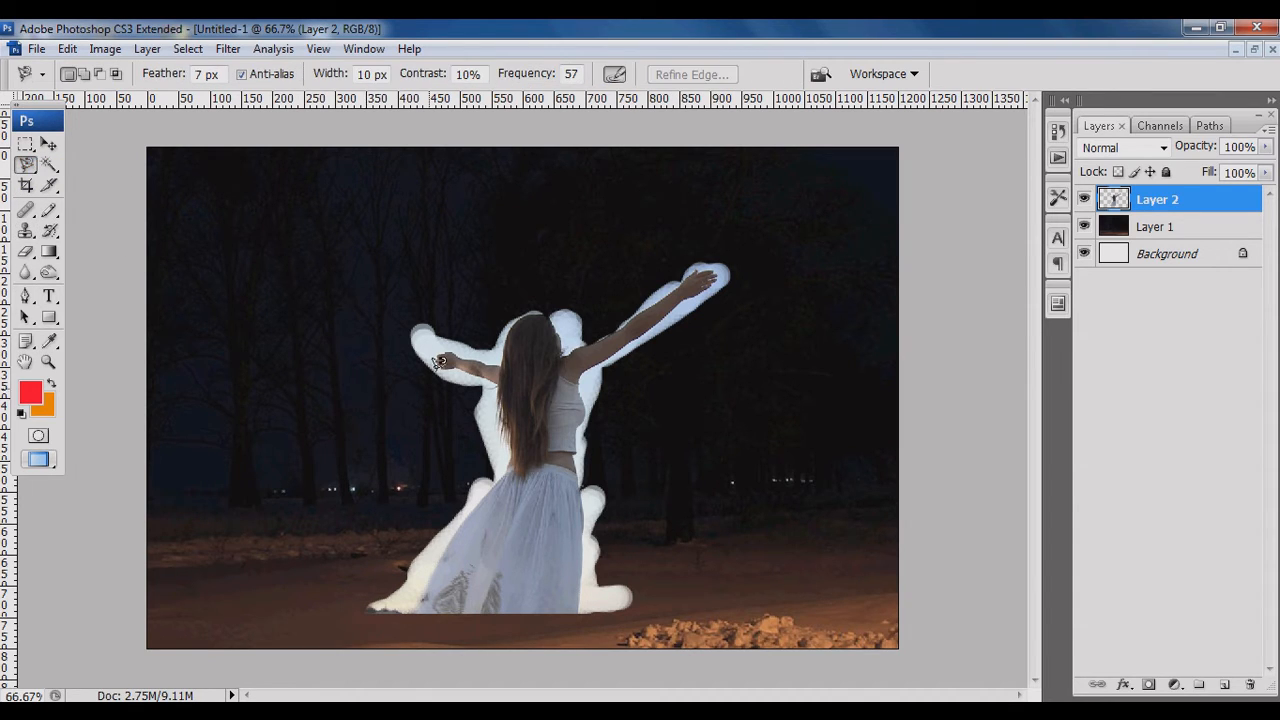
pyautogui.hotkey('ctrl', '+')
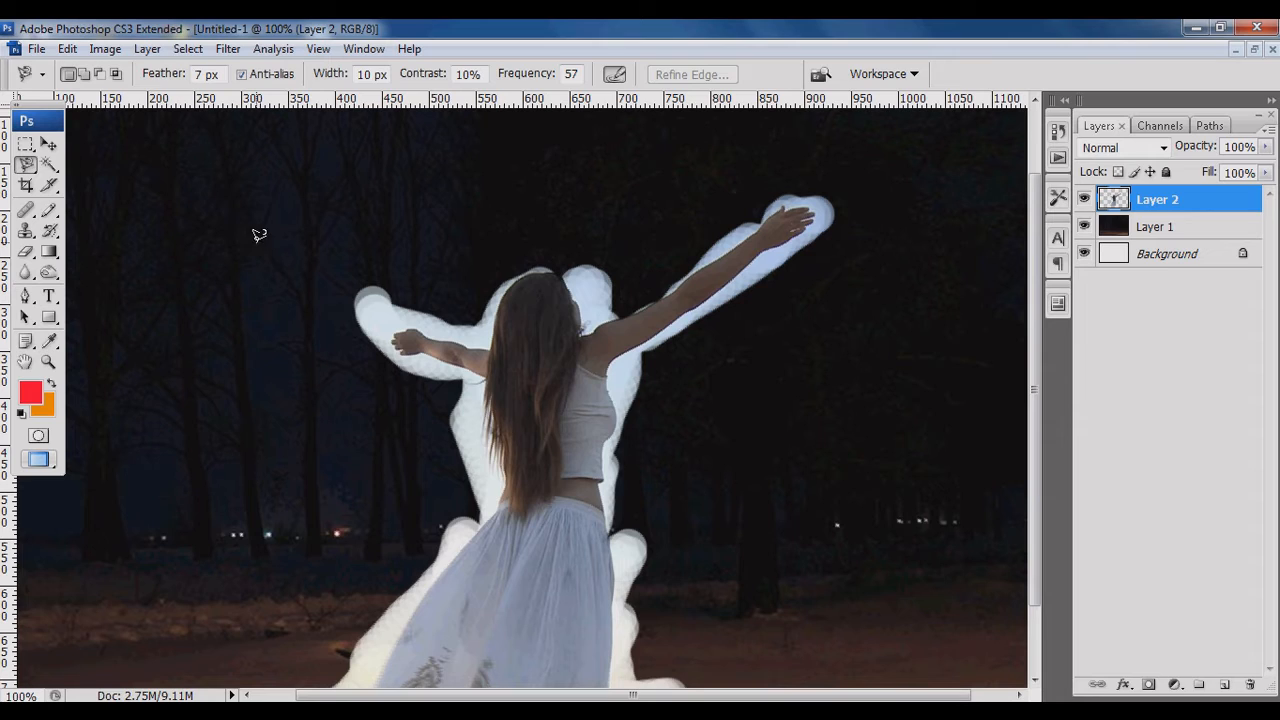
pyautogui.click(493, 332)
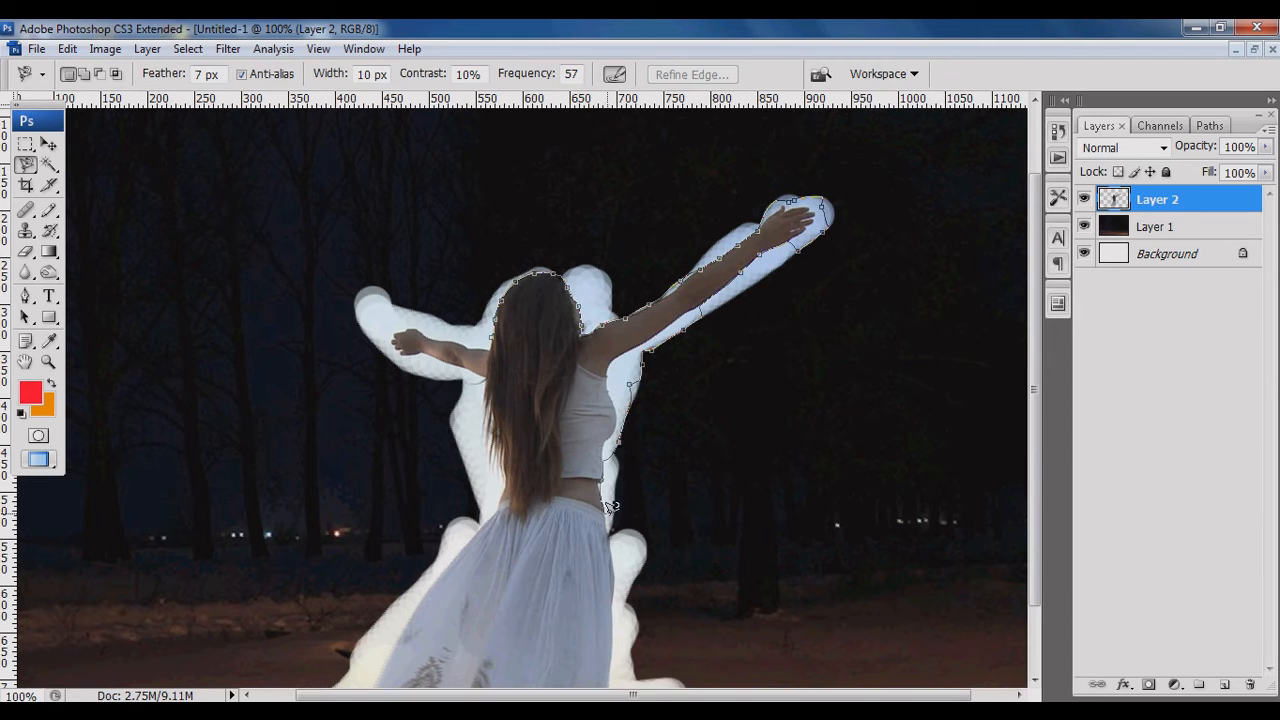
pyautogui.scroll(-3, 622, 630)
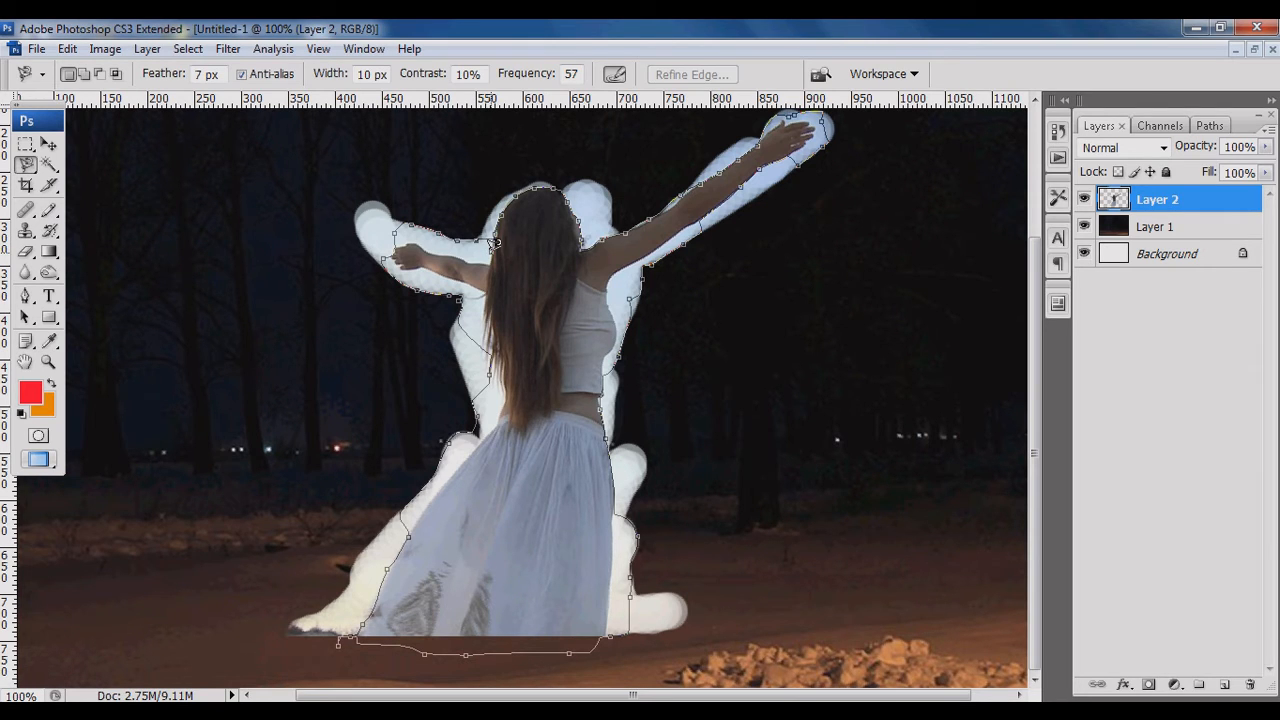
pyautogui.click(489, 252)
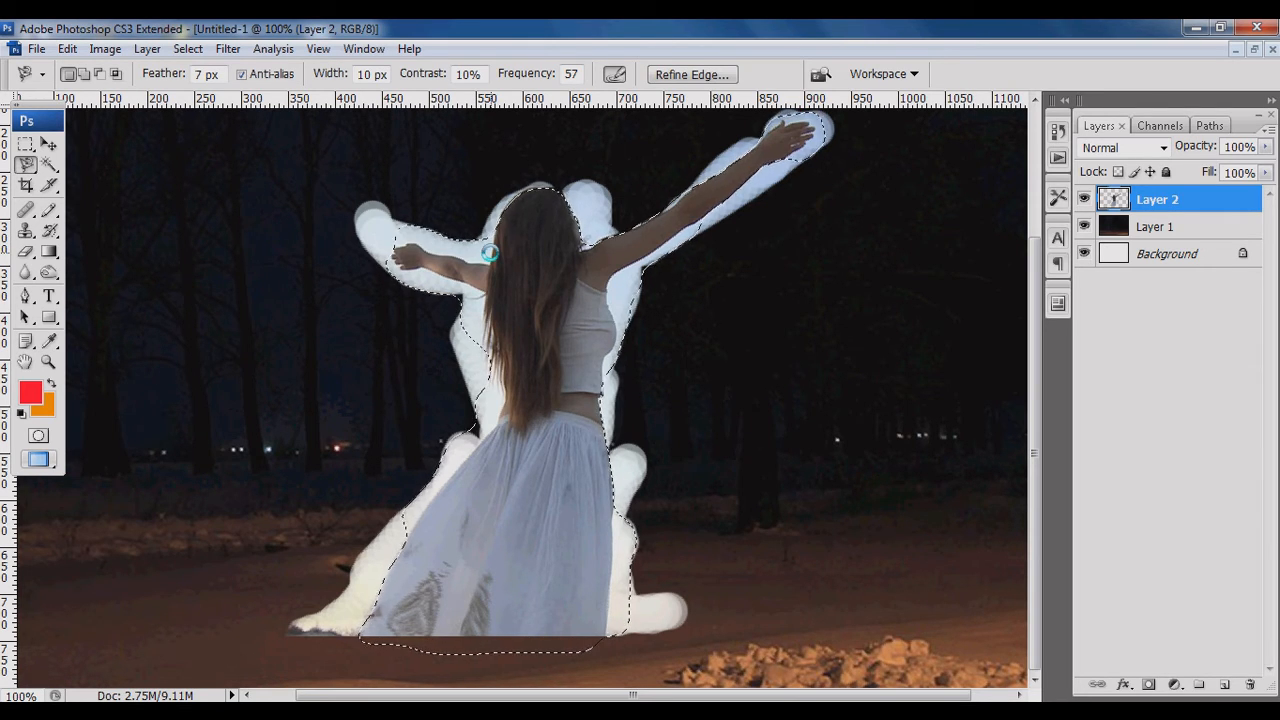
# Delete the cloned sky outside the girl's outline by inverting the selection, and deselect.
pyautogui.press('Delete')
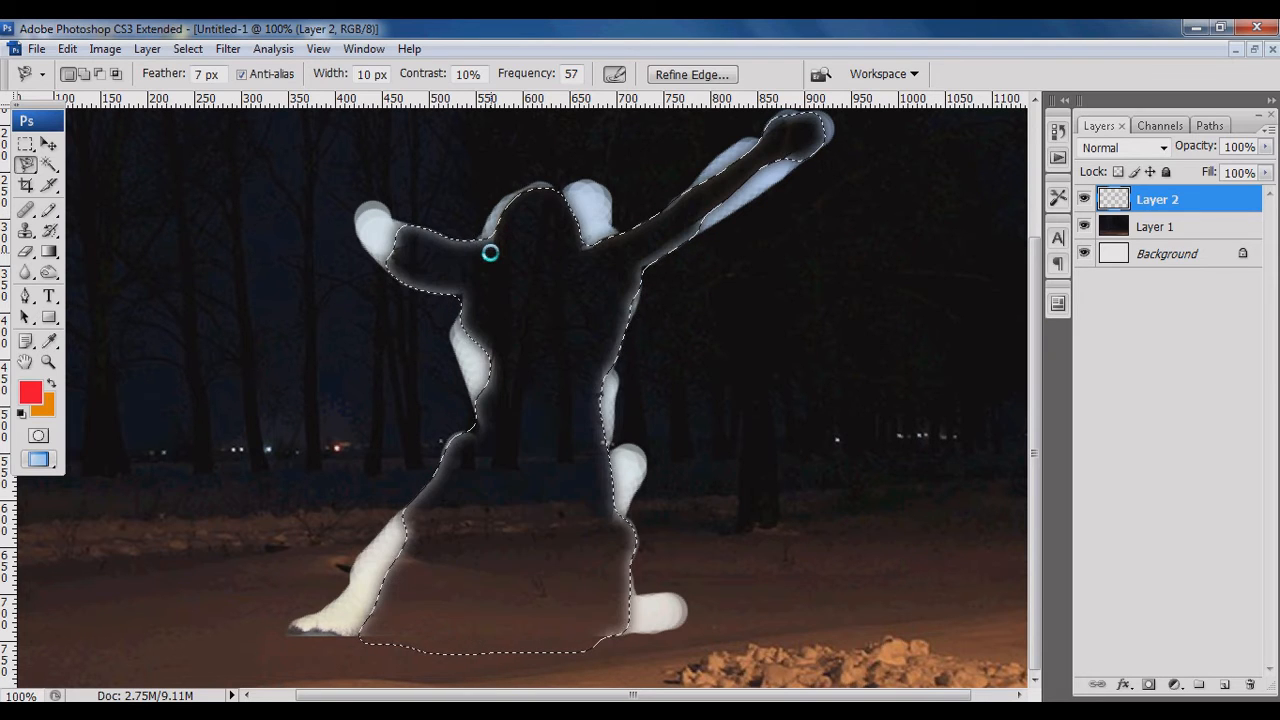
pyautogui.hotkey('ctrl', 'z')
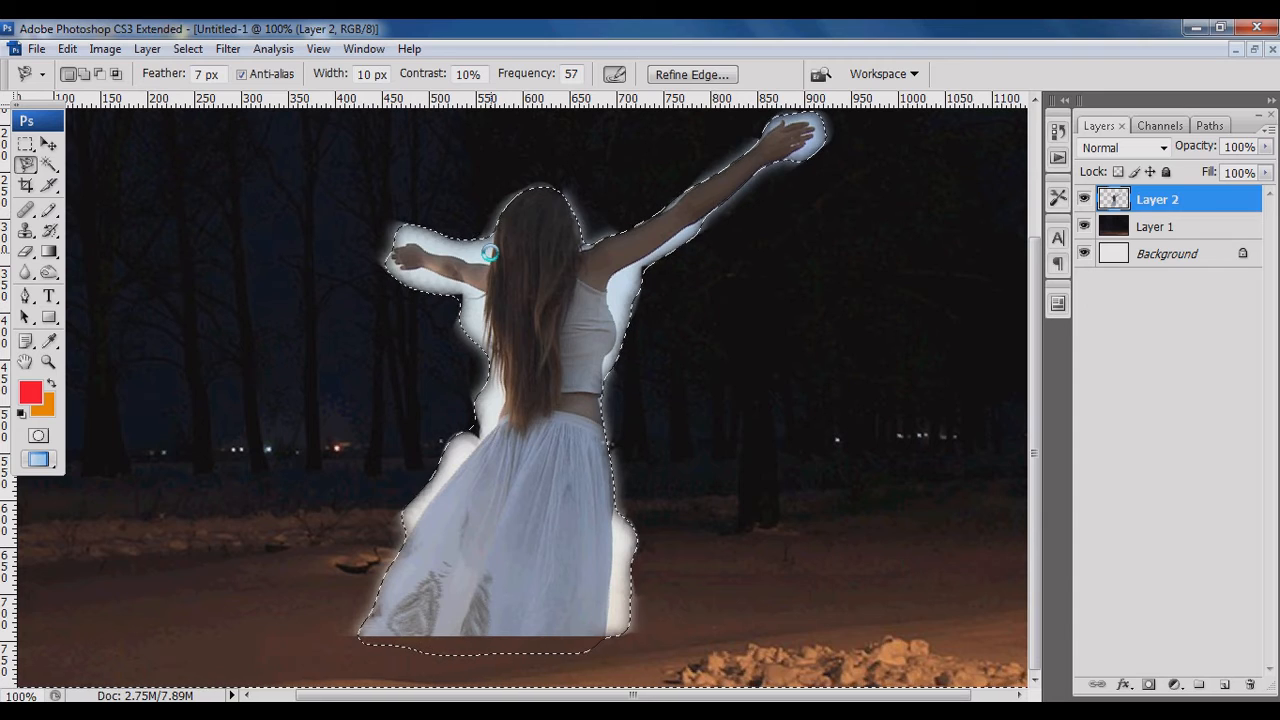
pyautogui.hotkey('ctrl', 'd')
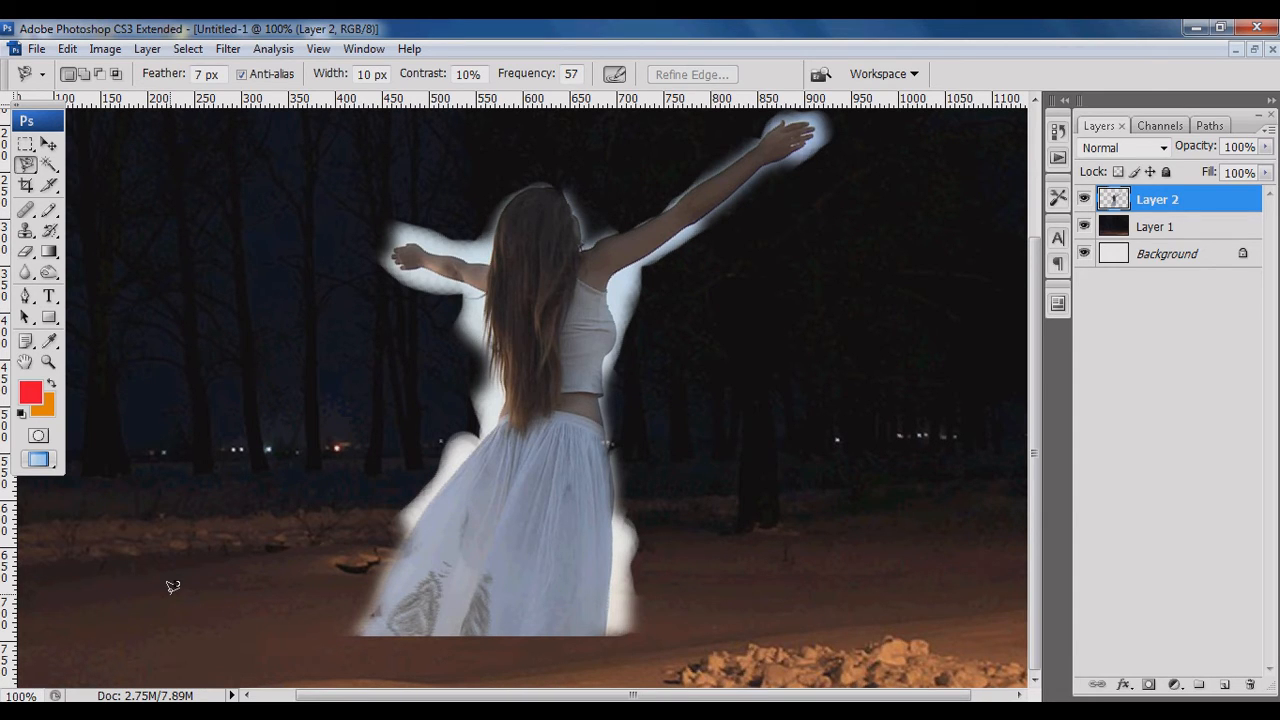
# Scale the girl layer up proportionally about its centre until her skirt reaches the canvas's lower edge.
pyautogui.hotkey('ctrl', '-')
pyautogui.hotkey('ctrl', 't')
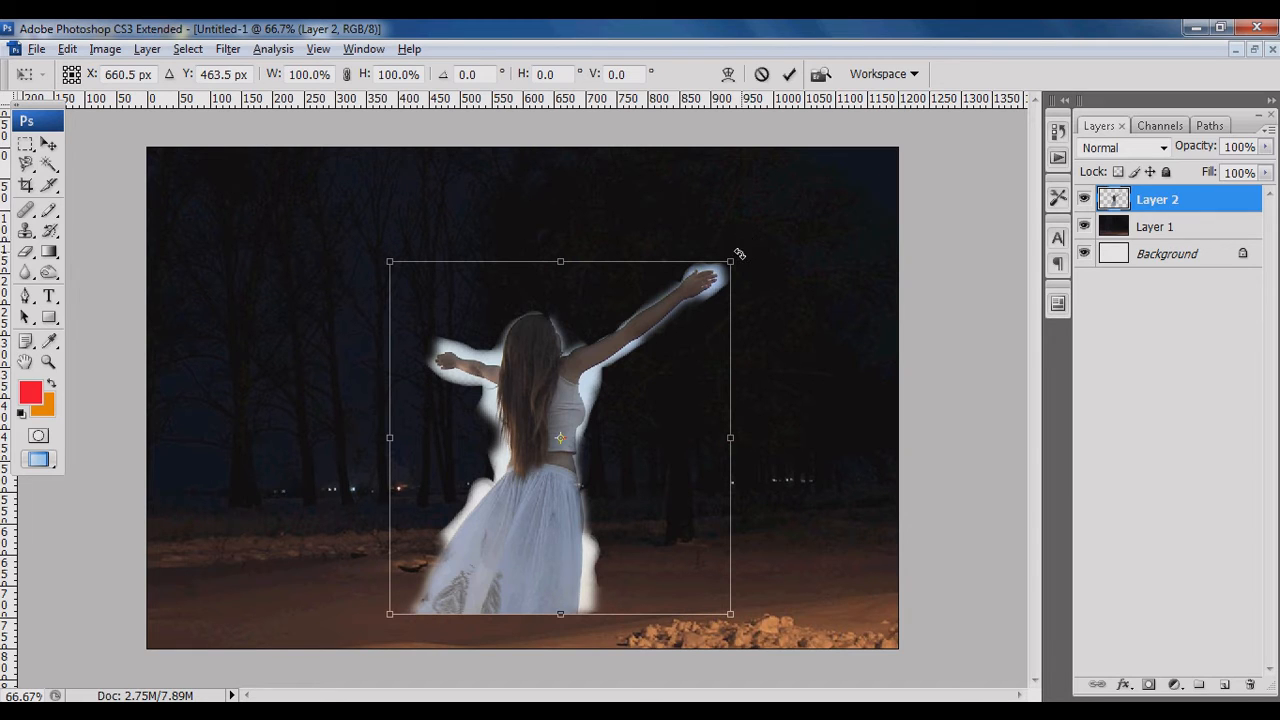
pyautogui.moveTo(732, 260); pyautogui.dragTo(797, 218)
pyautogui.press('Return')
pyautogui.press('l')
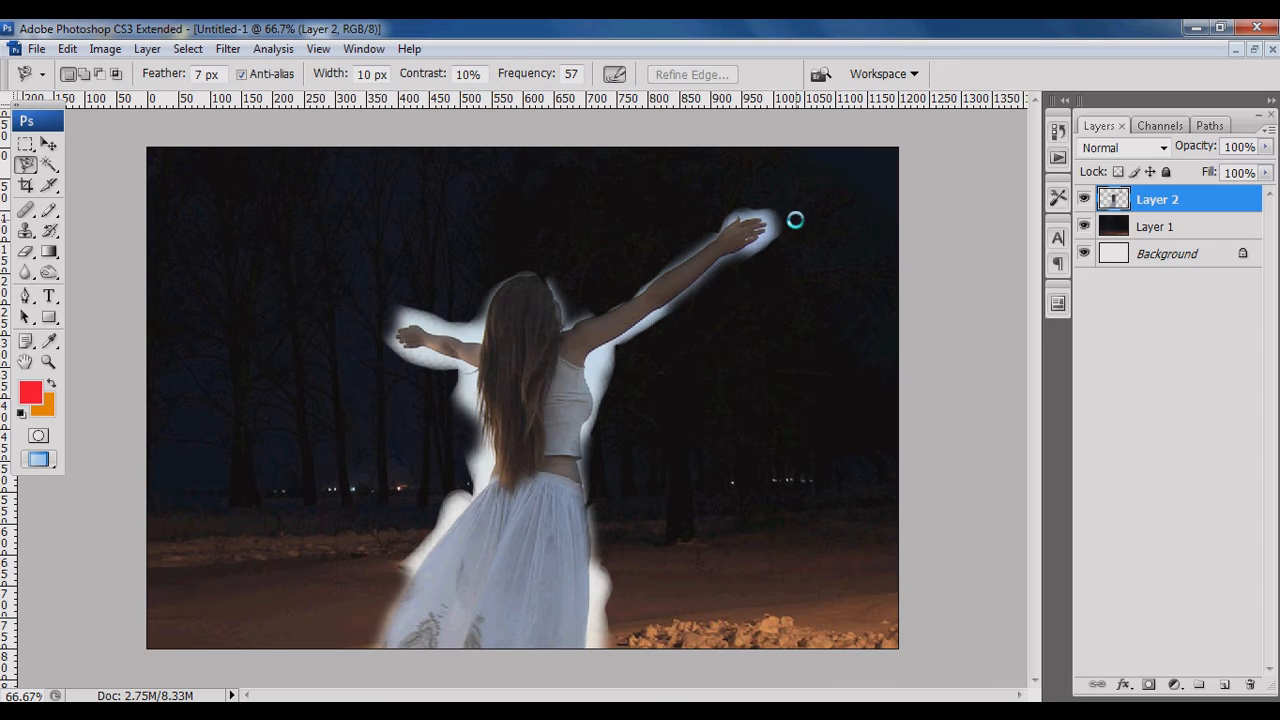
# Compare the blend modes on the girl layer and set it to Pin Light.
pyautogui.click(1141, 157)
pyautogui.click(1139, 151)
pyautogui.scroll(-4, 1141, 157)
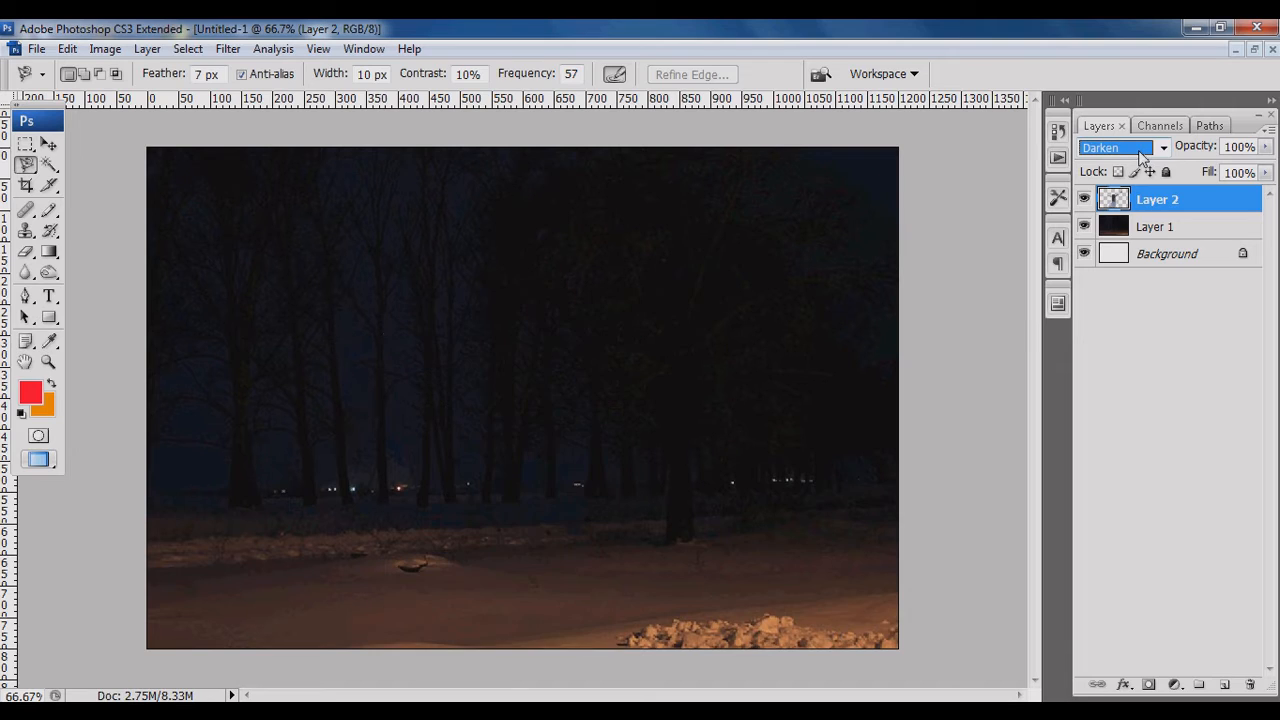
pyautogui.scroll(-2, 1140, 156)
pyautogui.scroll(-4, 1141, 157)
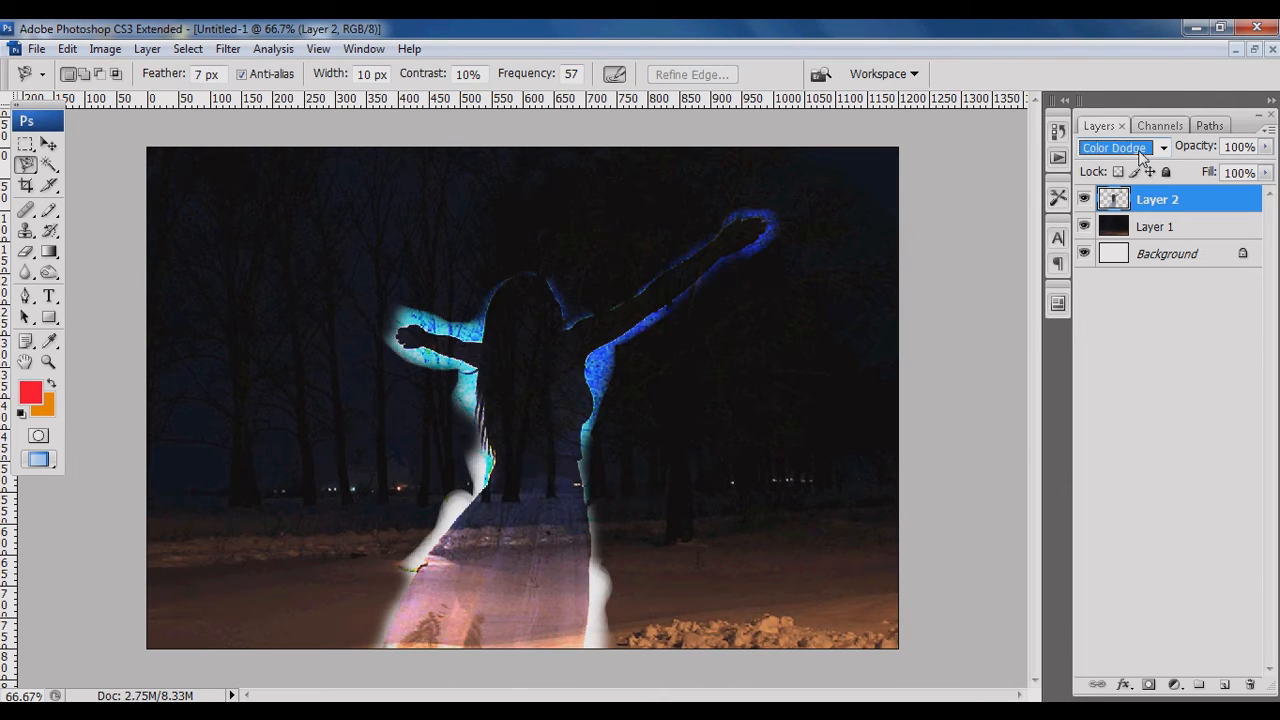
pyautogui.scroll(-2, 1141, 157)
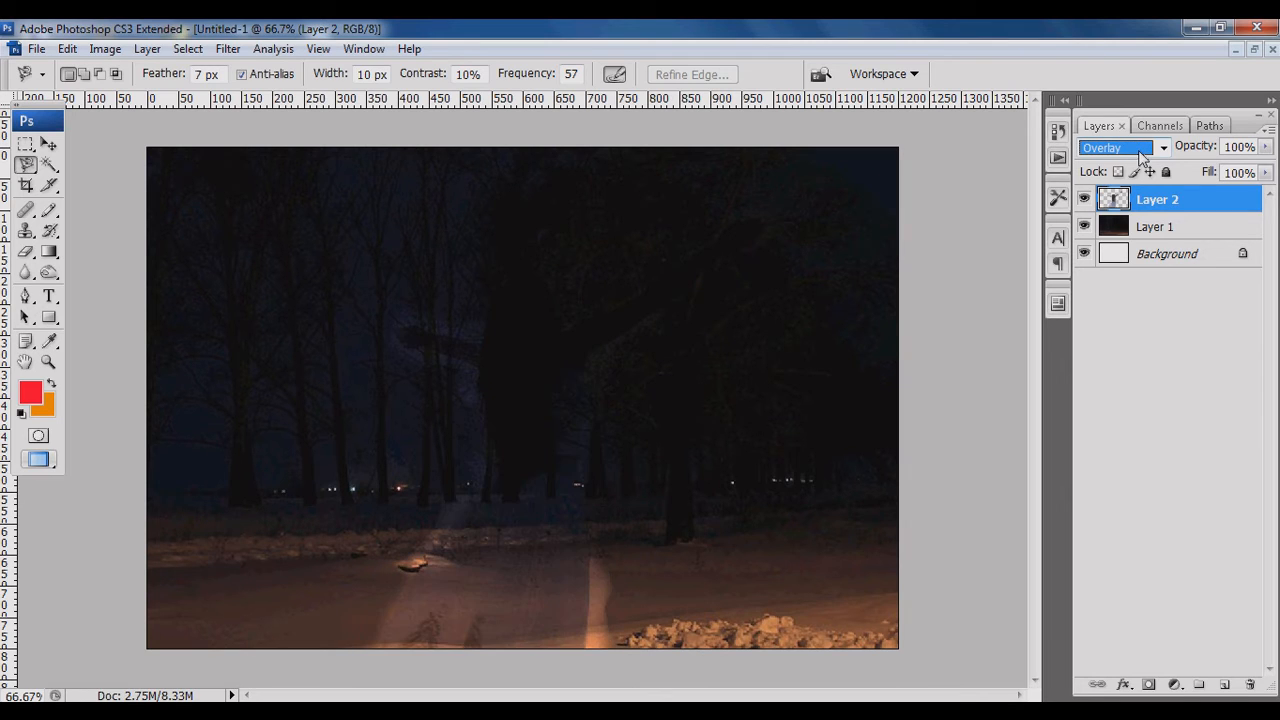
pyautogui.scroll(-4, 1141, 157)
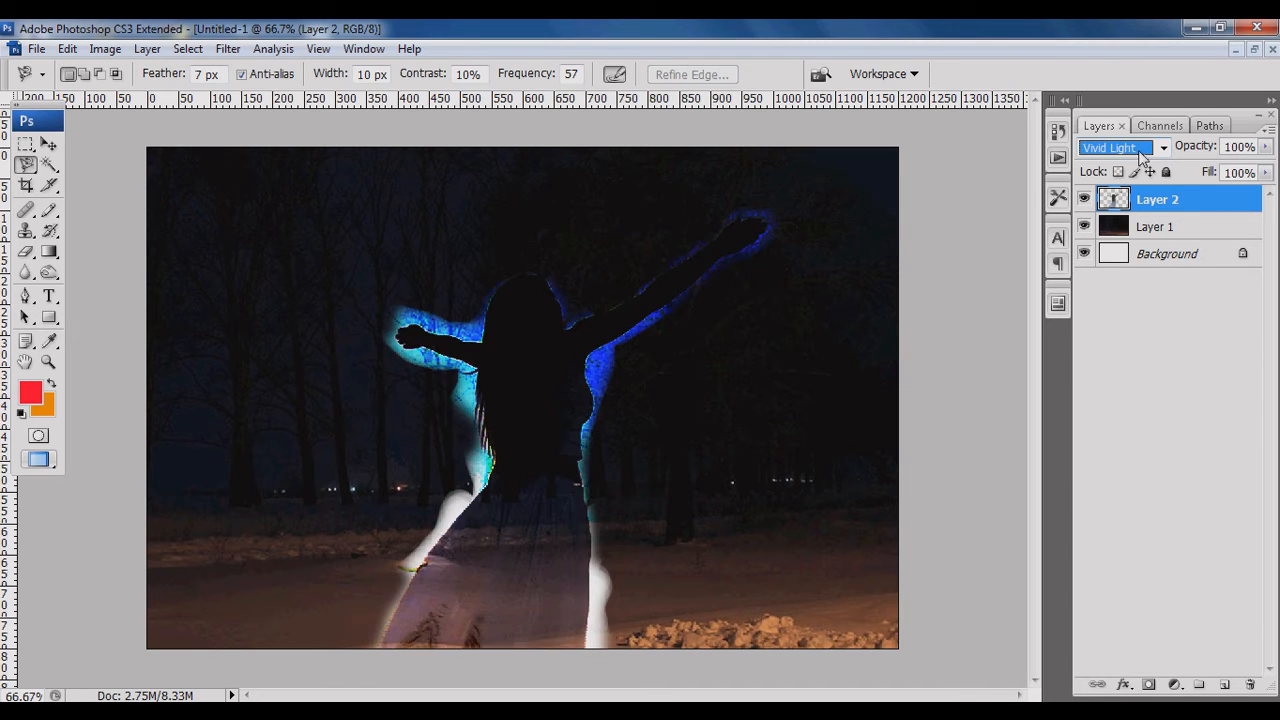
pyautogui.scroll(-2, 1141, 157)
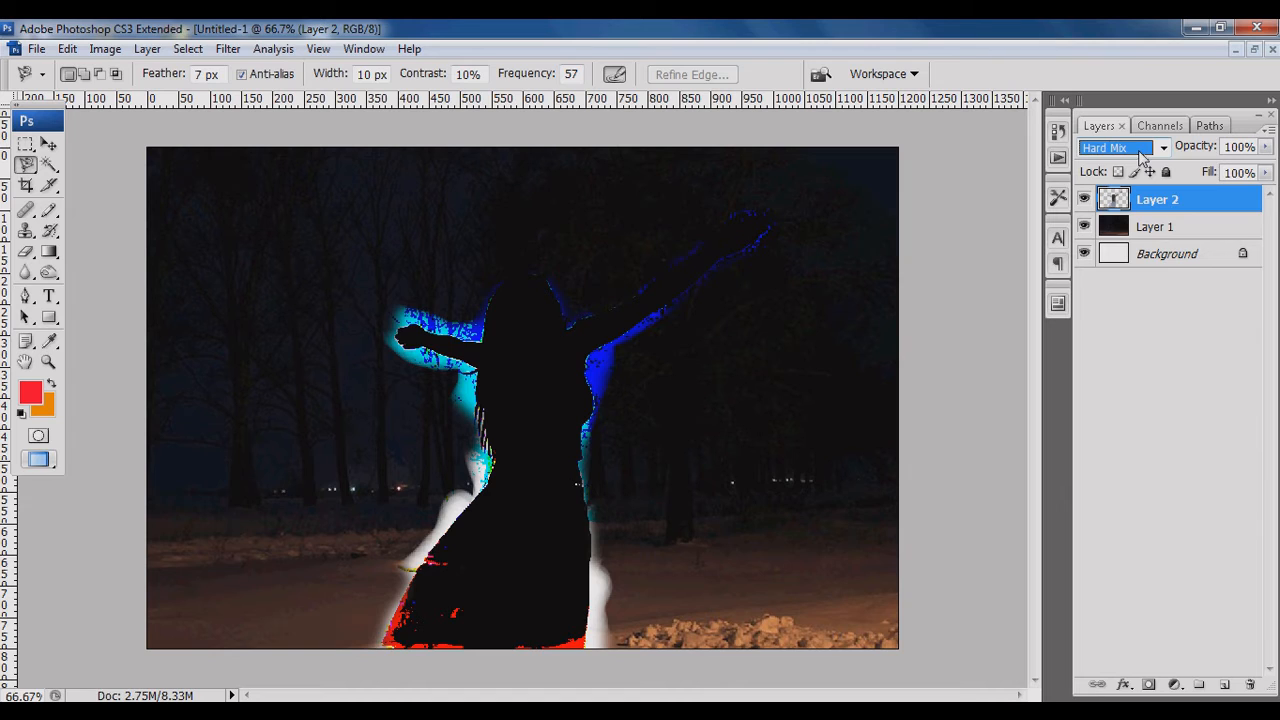
pyautogui.scroll(-1, 1141, 157)
pyautogui.scroll(-2, 1141, 157)
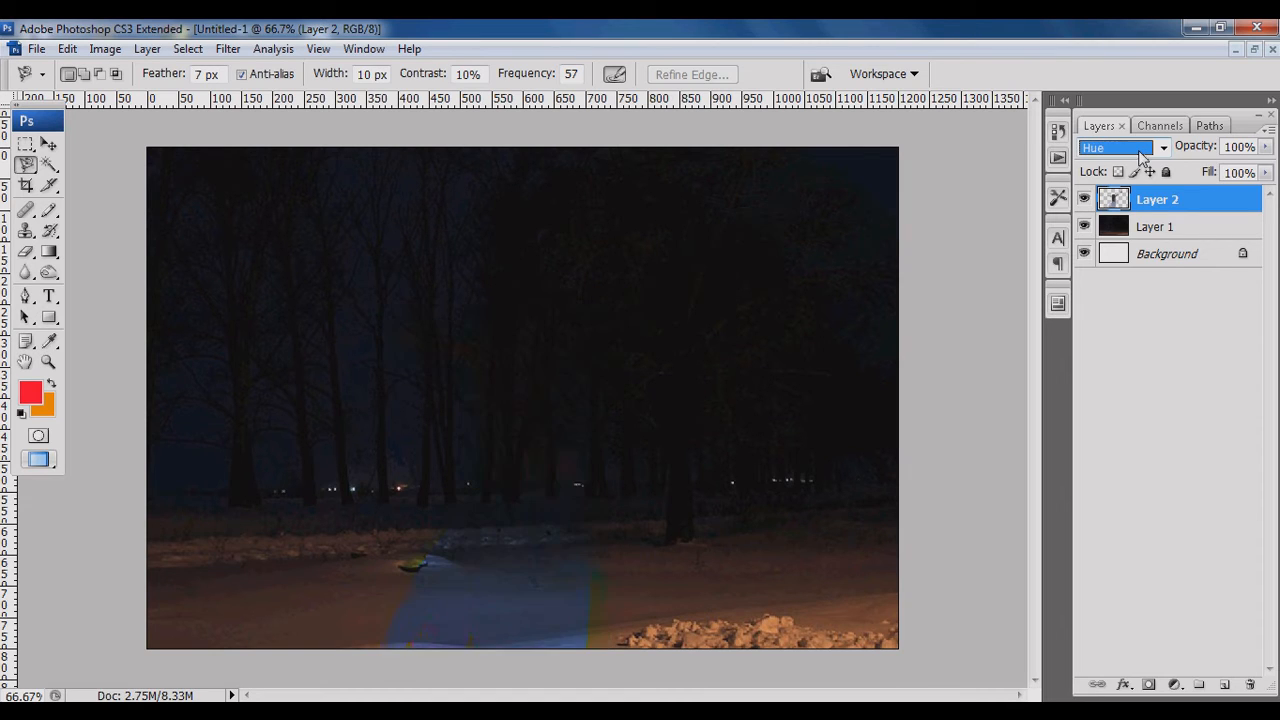
pyautogui.scroll(-1, 1141, 157)
pyautogui.scroll(-2, 1141, 157)
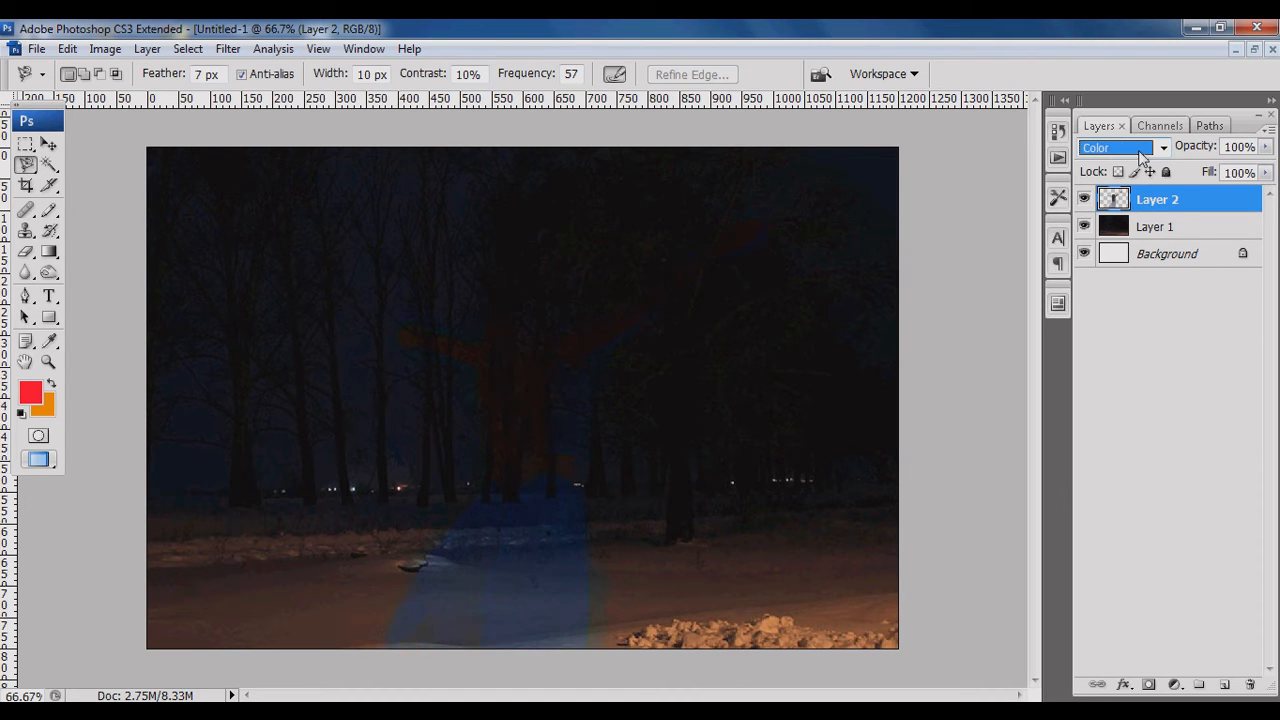
pyautogui.scroll(1, 1141, 157)
pyautogui.scroll(1, 1141, 157)
pyautogui.scroll(2, 1141, 157)
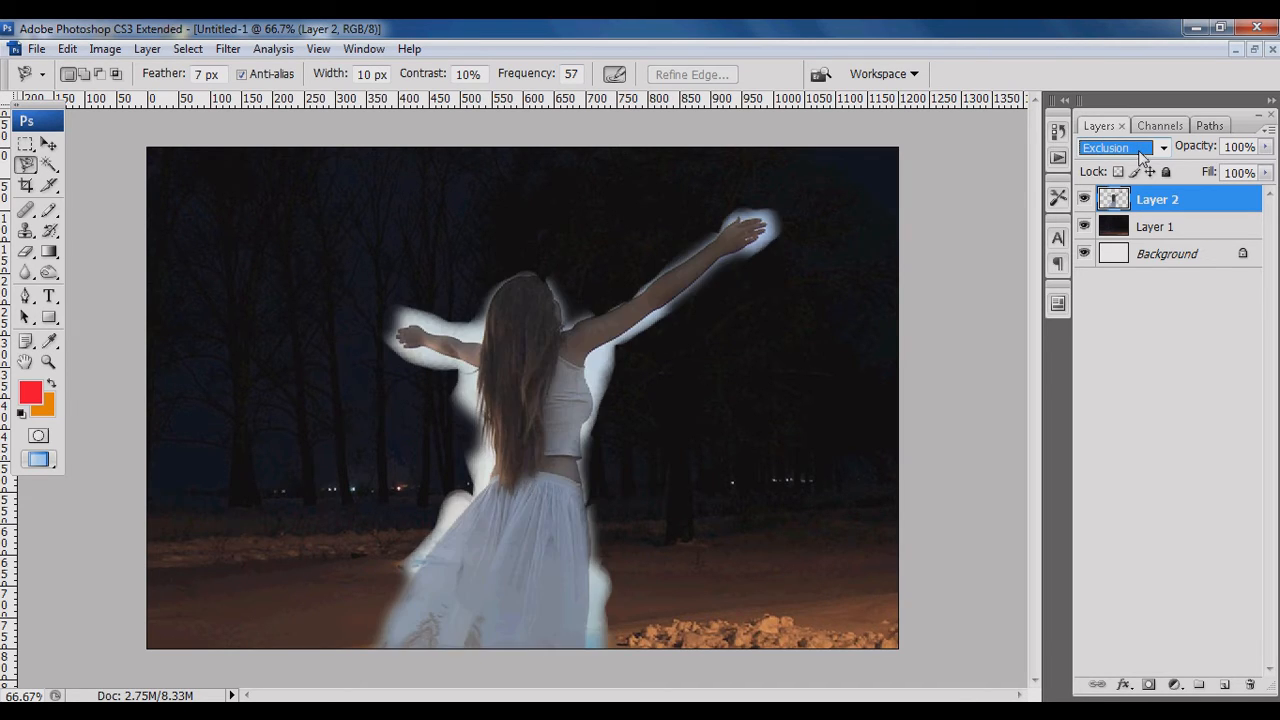
pyautogui.scroll(3, 1141, 157)
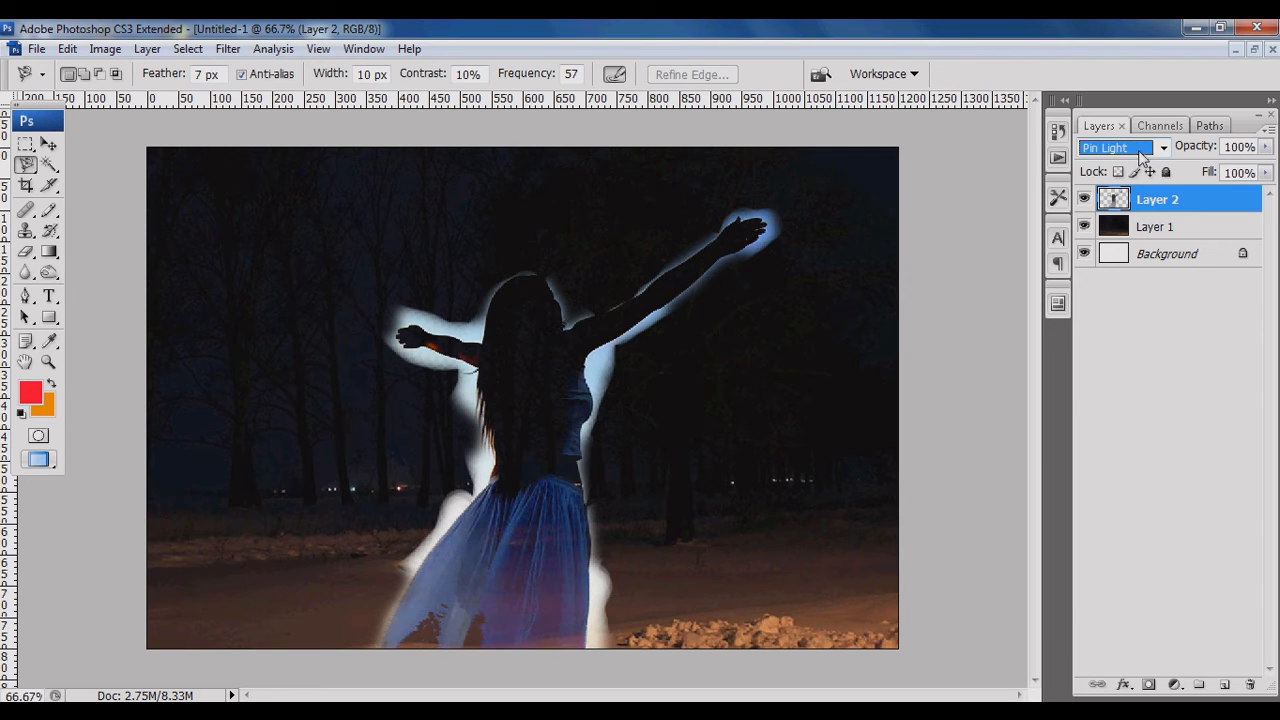
# Reduce the girl layer's fill to 54% and hide all panels to view the composition.
pyautogui.click(1265, 173)
pyautogui.click(1221, 192)
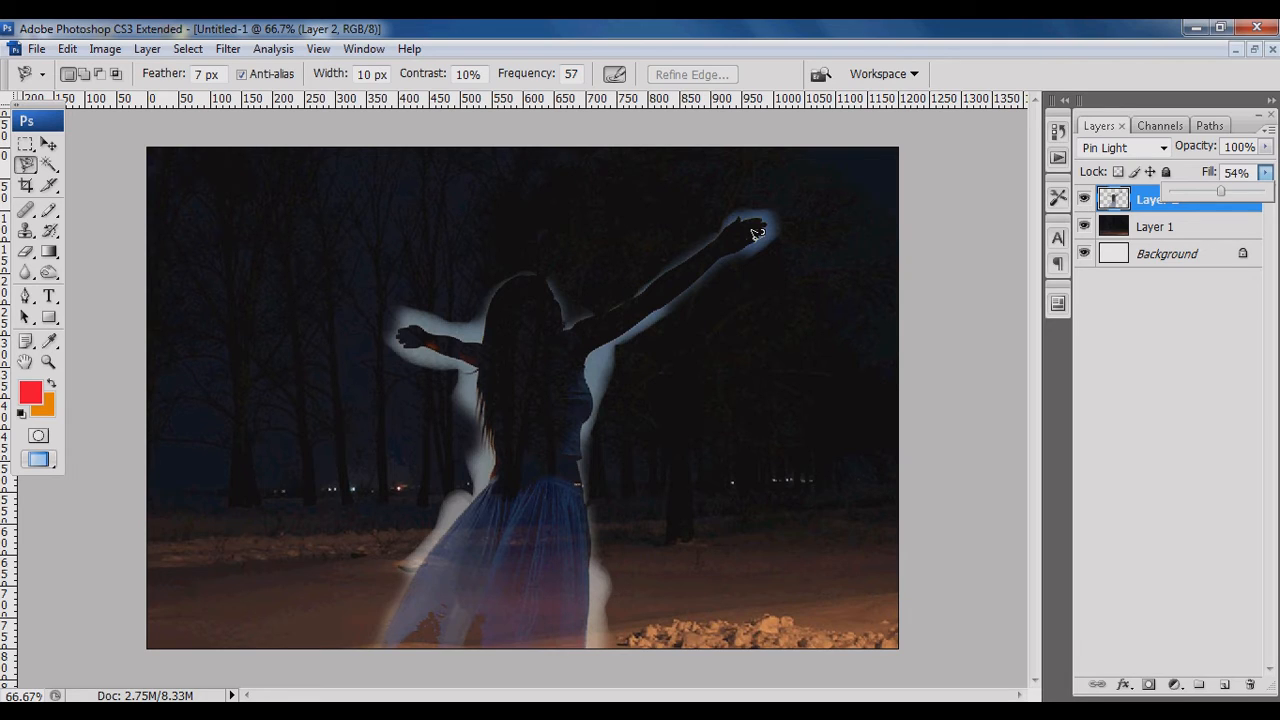
pyautogui.click(49, 146)
pyautogui.press('Tab')
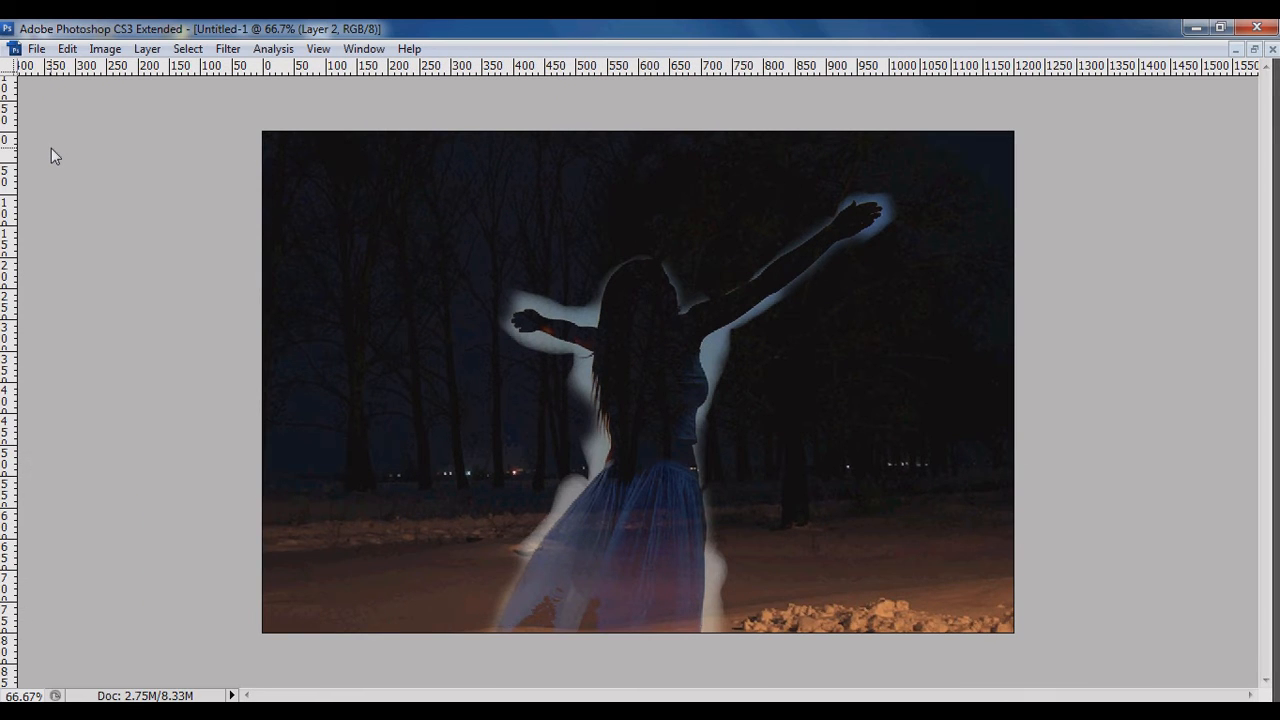
# Restore the hidden panels and delete the pale sky fringe along the girl's left-hand side with the Magic Wand.
pyautogui.hotkey('ctrl', '+')
pyautogui.hotkey('ctrl', '-')
pyautogui.press('Tab')
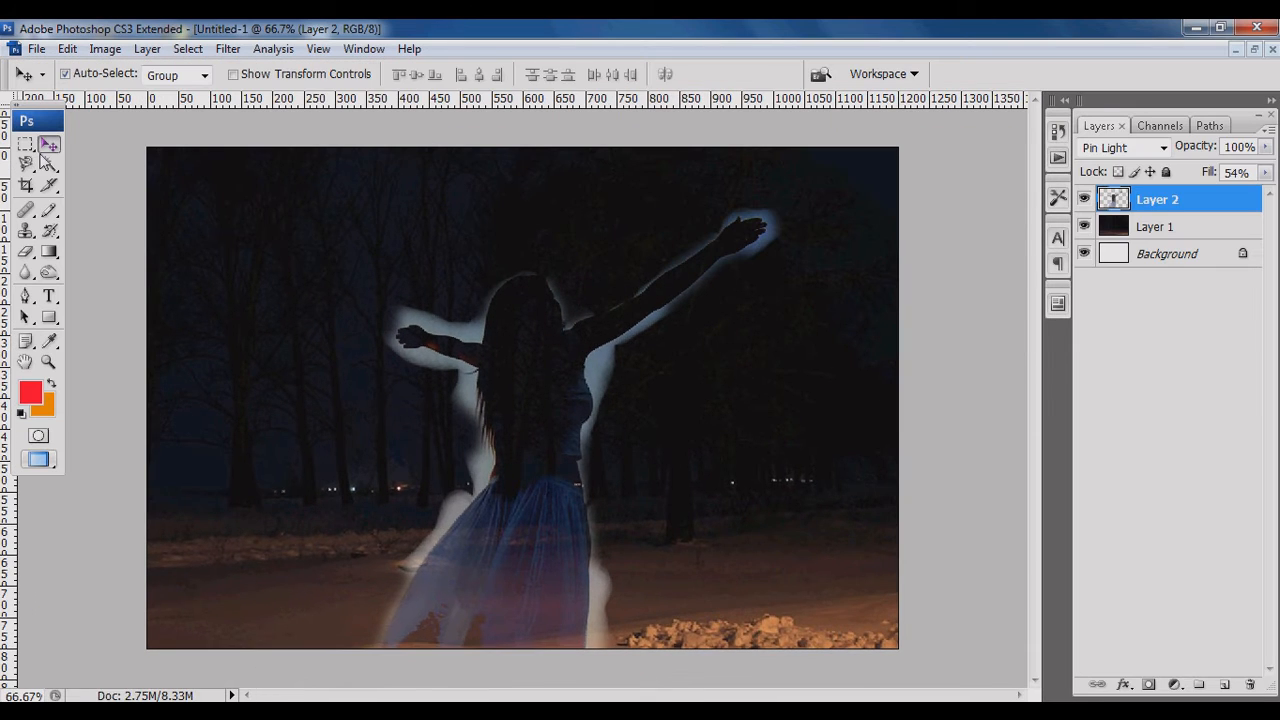
pyautogui.click(48, 163)
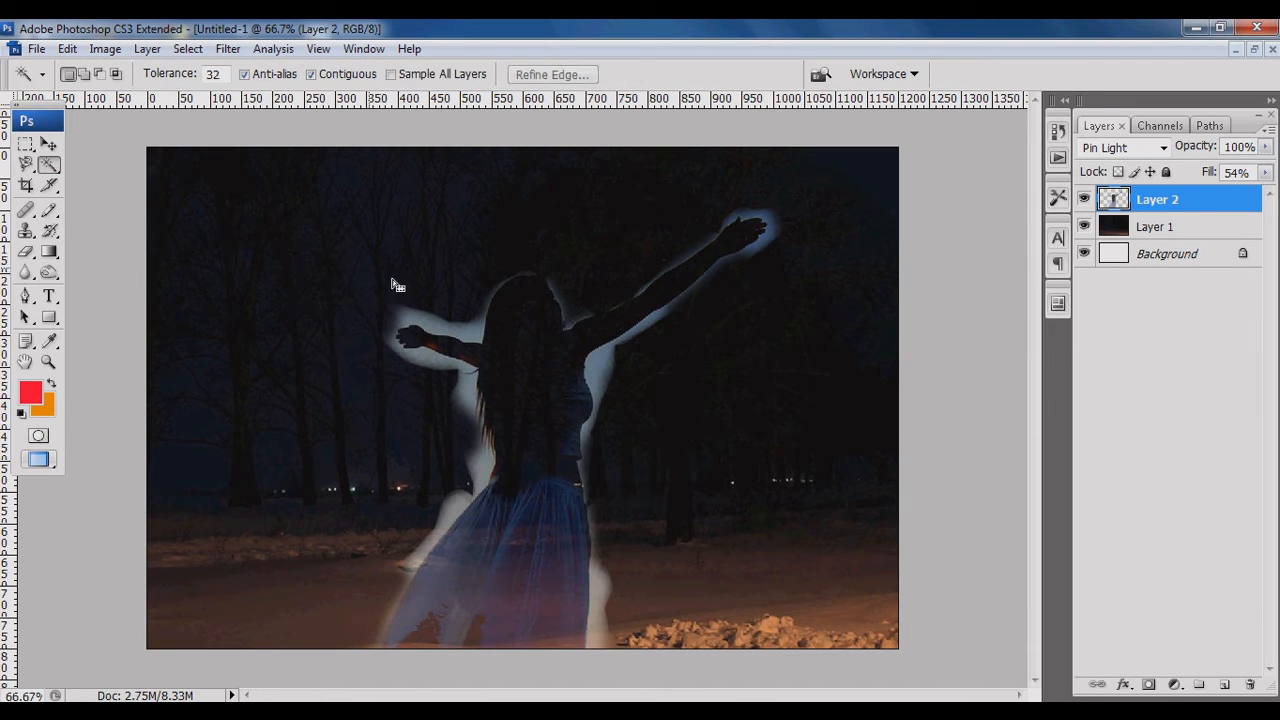
pyautogui.click(428, 322)
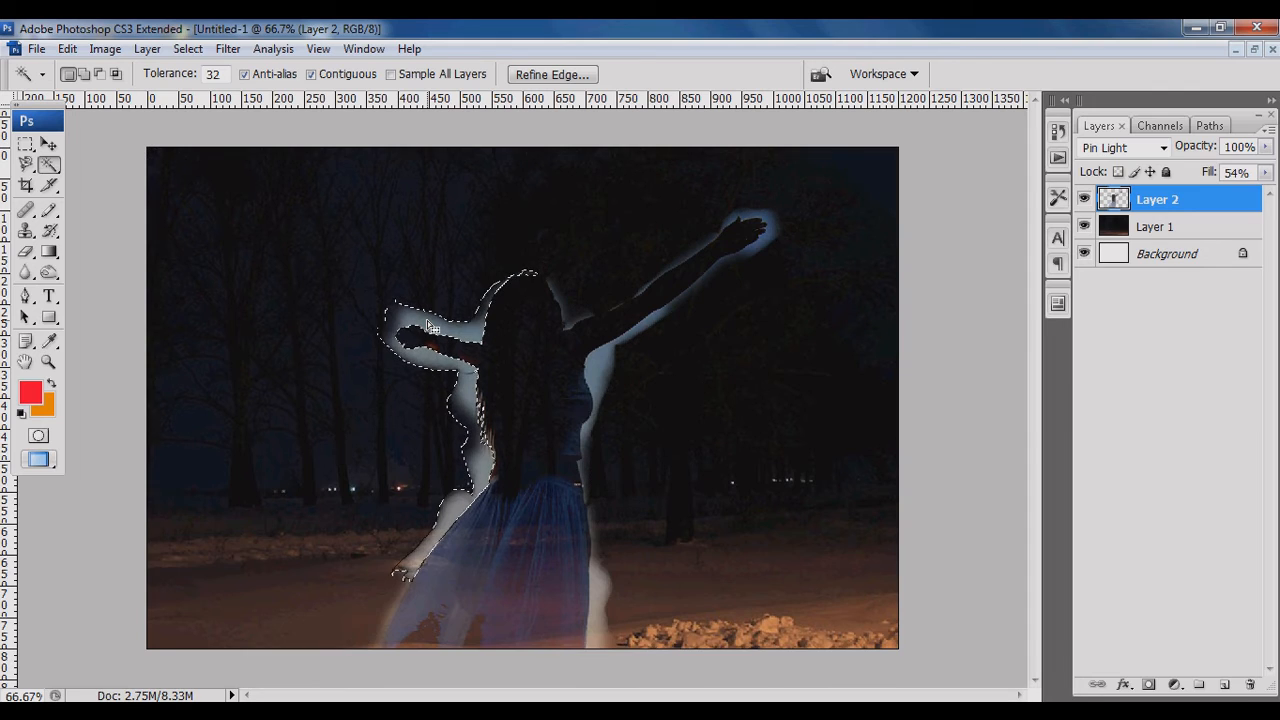
pyautogui.press('Delete')
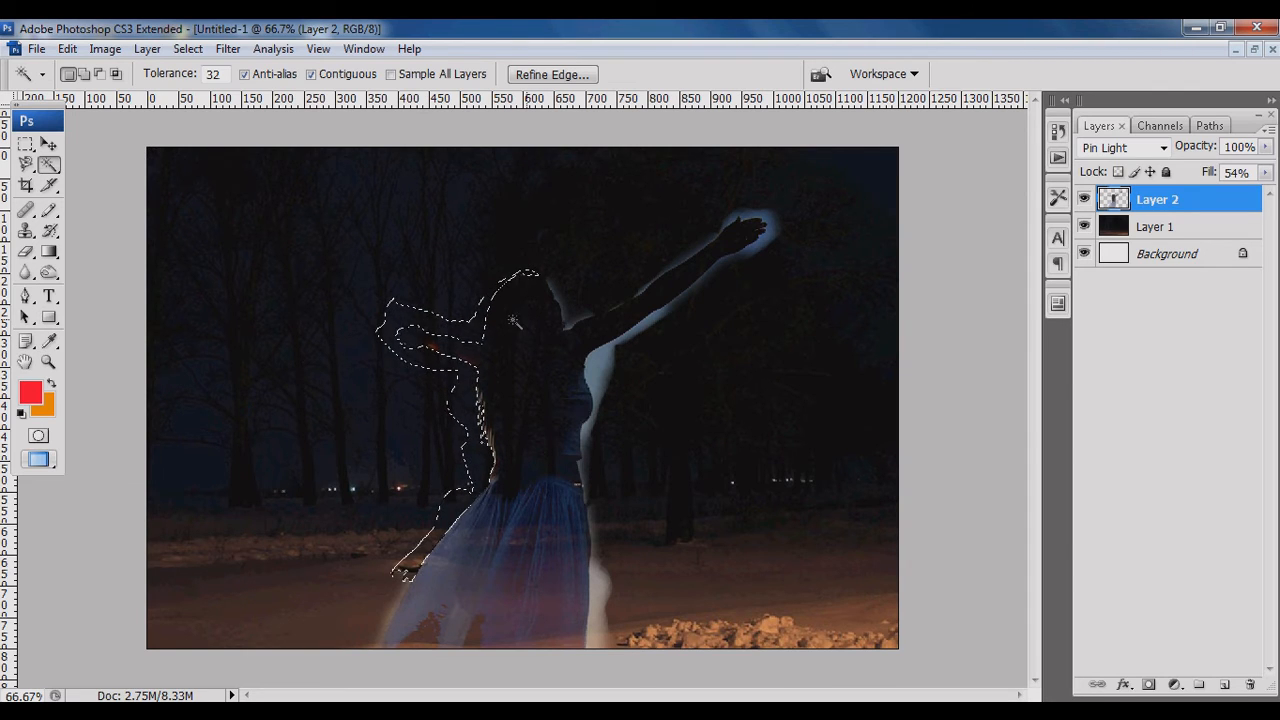
# Delete the pale sky fringe under the girl's raised arm and down the right-hand edge of her skirt, and deselect.
pyautogui.click(615, 378)
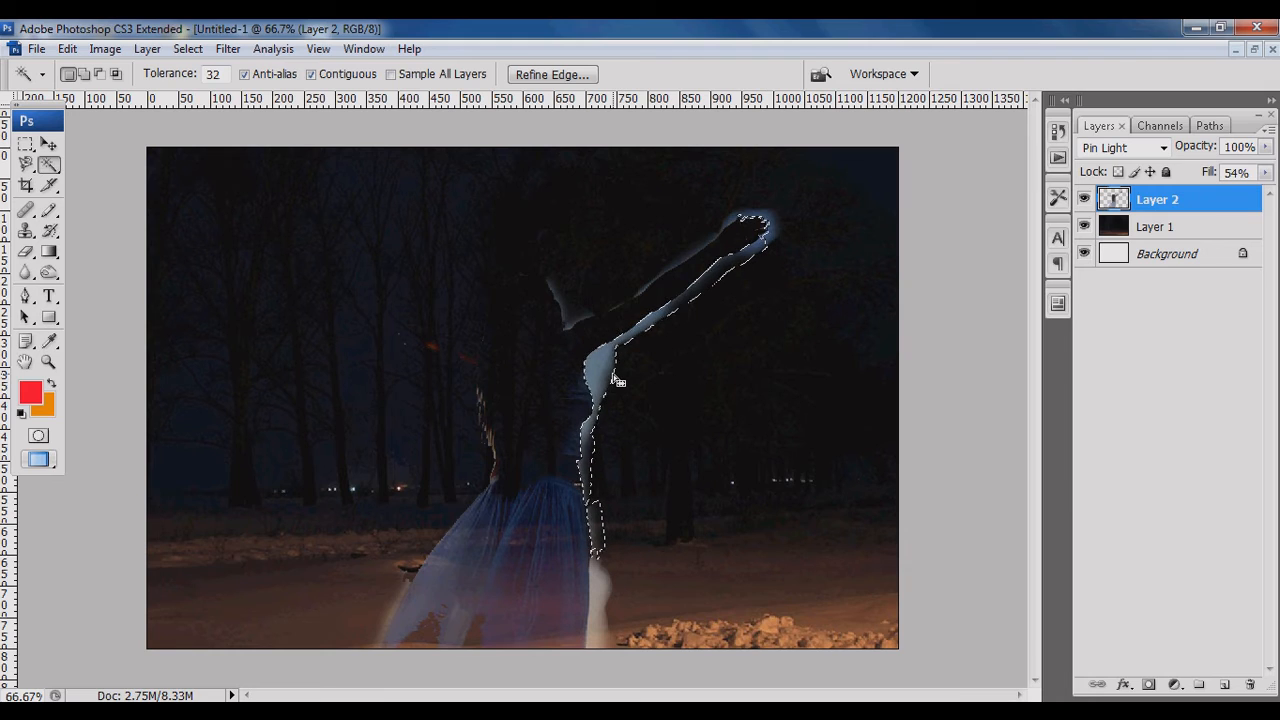
pyautogui.press('Delete')
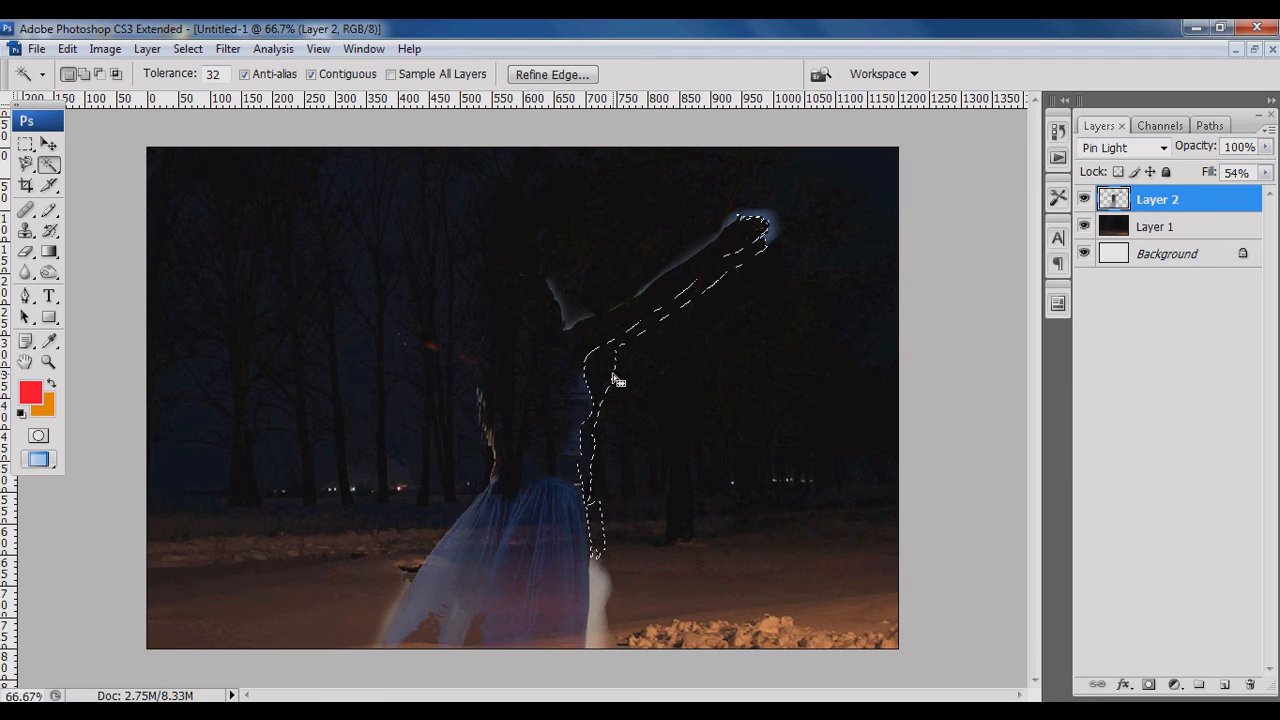
pyautogui.click(606, 638)
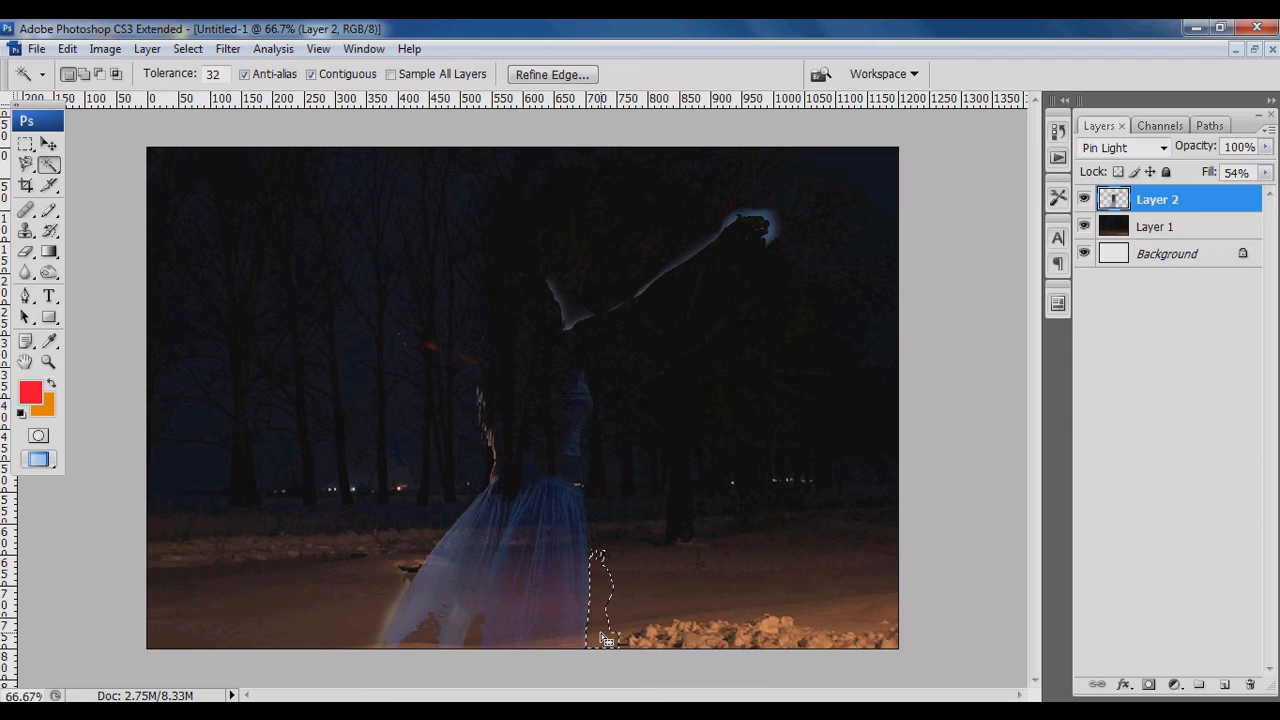
pyautogui.press('Delete')
pyautogui.hotkey('ctrl', 'd')
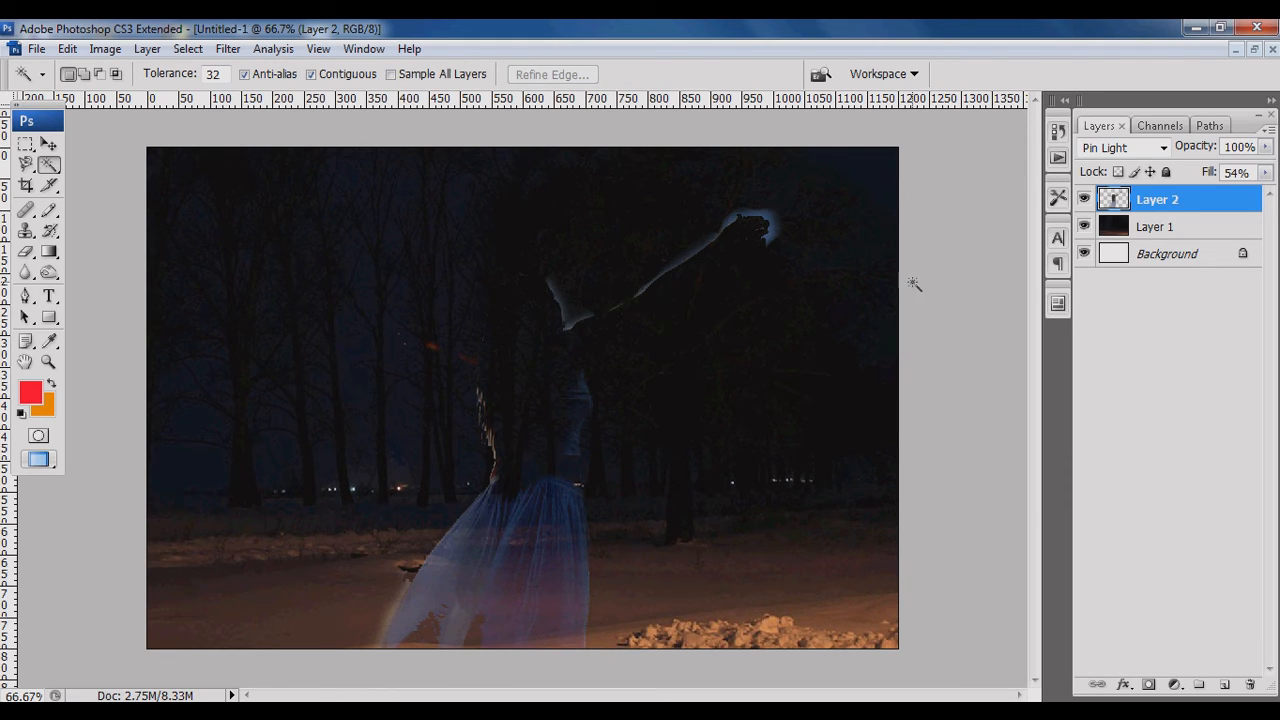
pyautogui.hotkey('ctrl', '+')
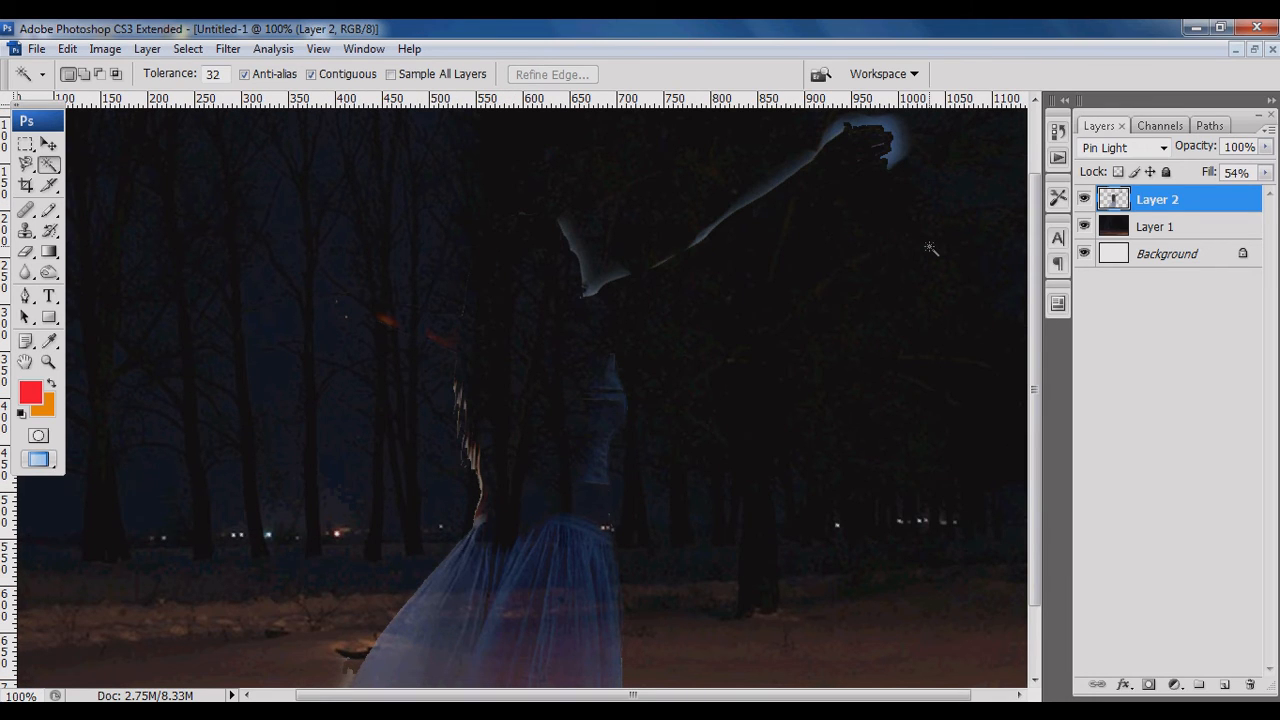
pyautogui.hotkey('ctrl', '-')
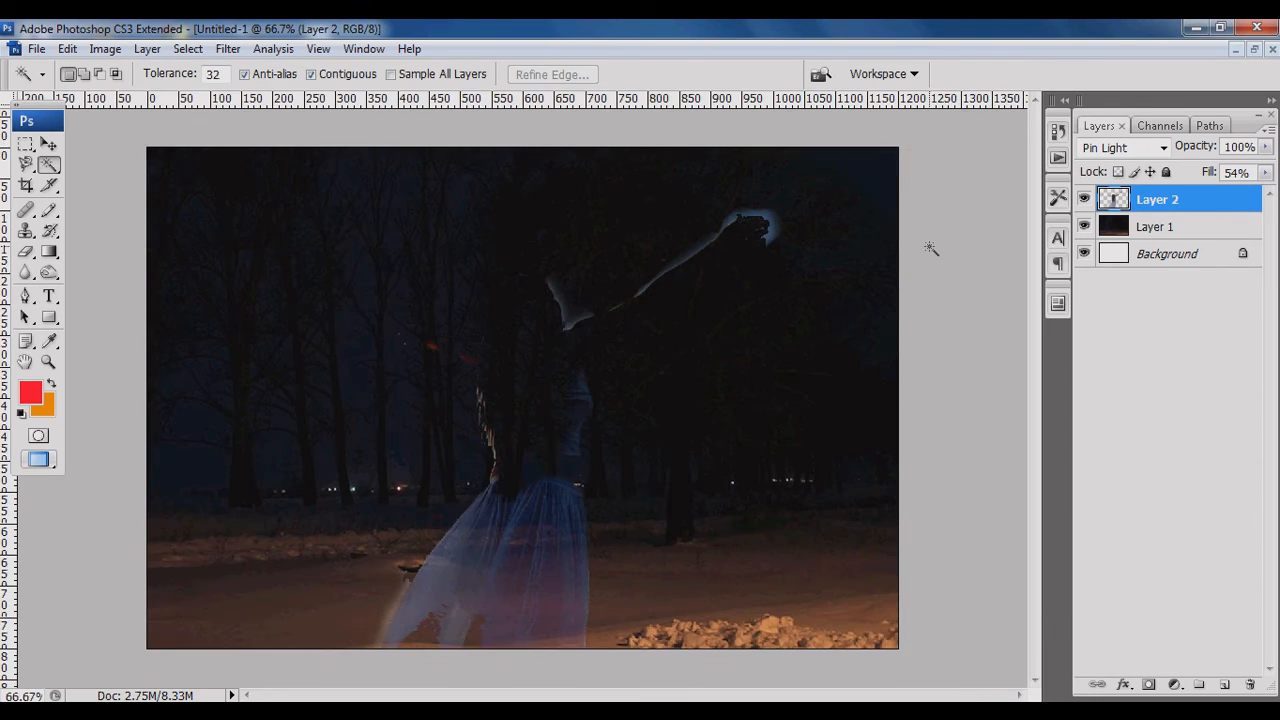
# Add a drop shadow to the girl layer, compare its blend modes and apply it with Difference.
pyautogui.rightClick(1211, 203)
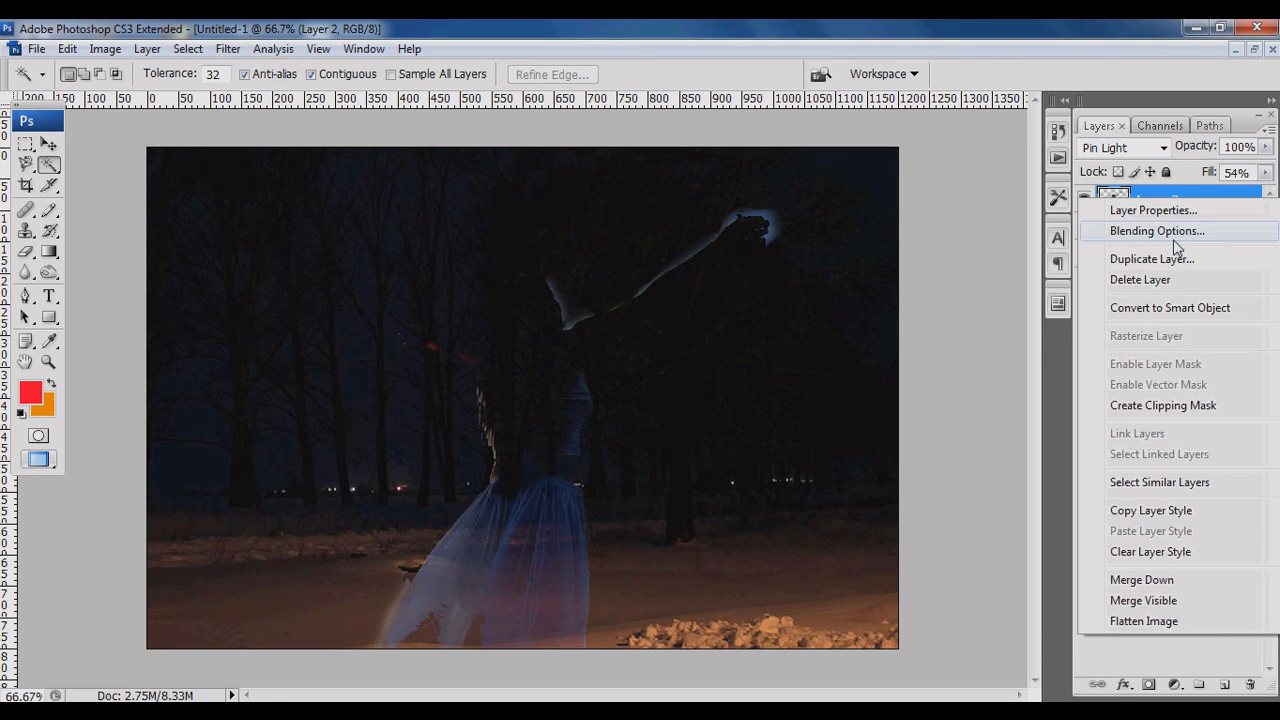
pyautogui.click(1174, 240)
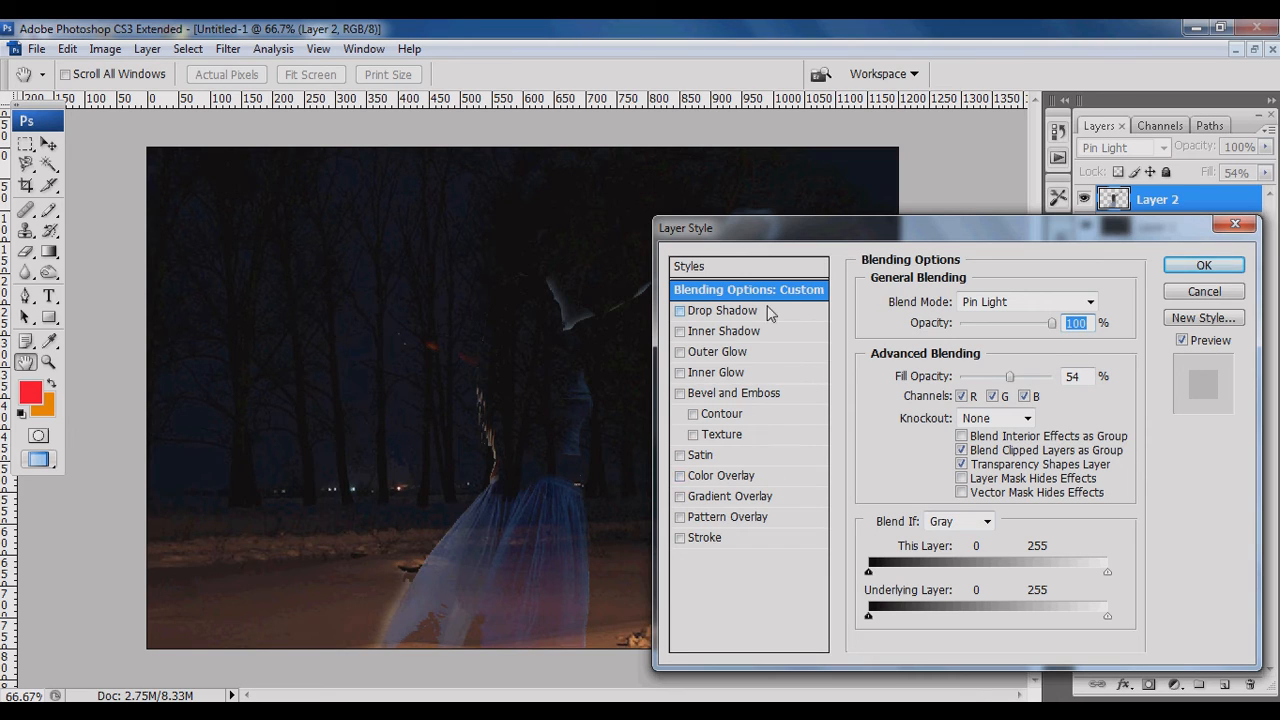
pyautogui.click(722, 312)
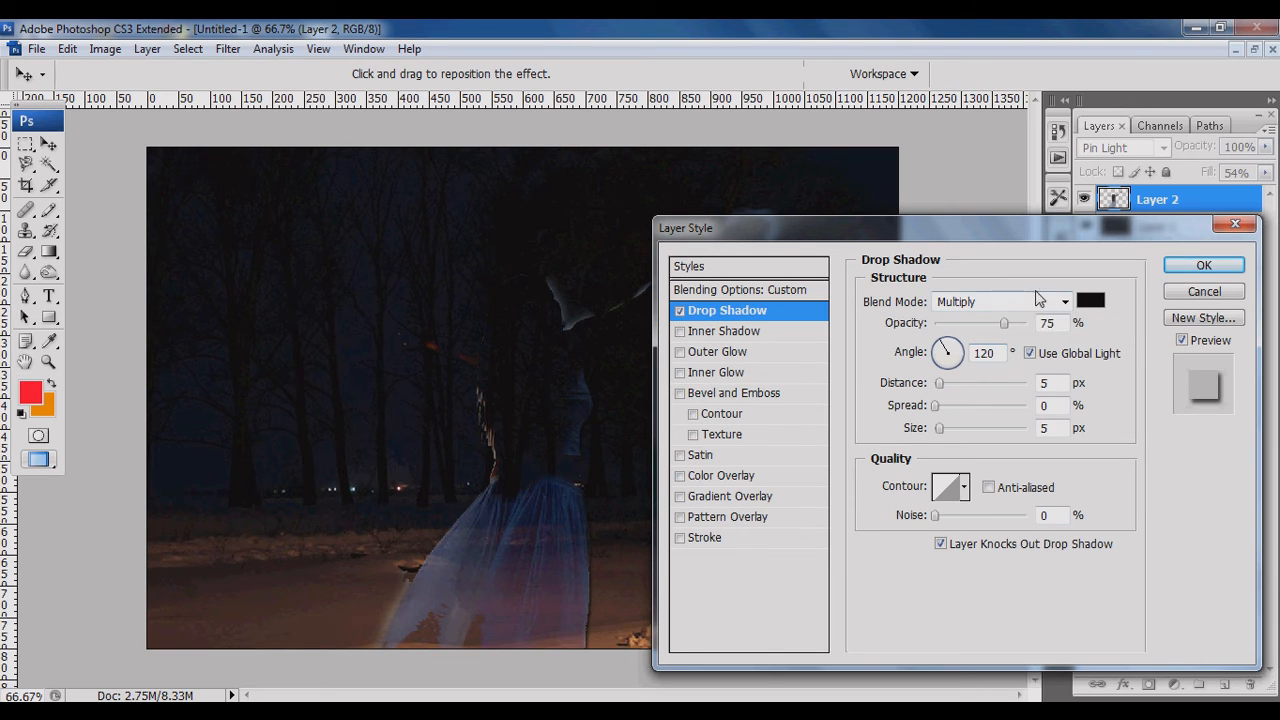
pyautogui.click(1040, 302)
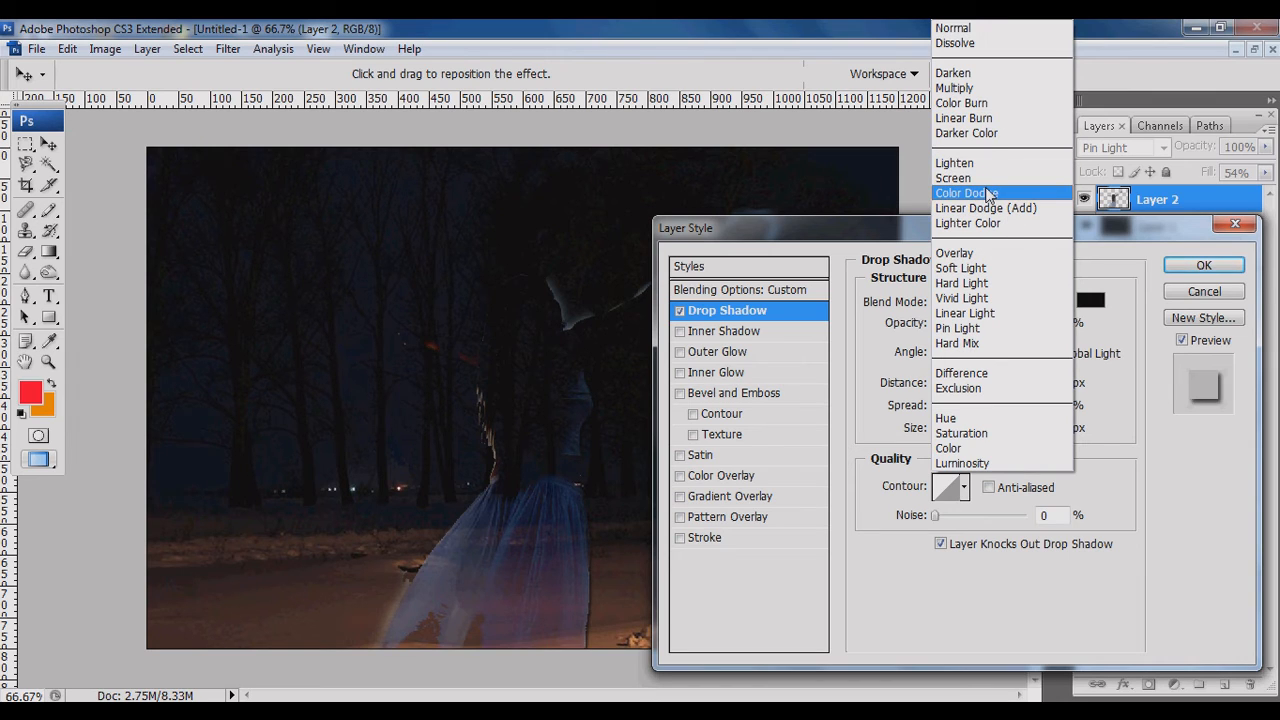
pyautogui.click(979, 90)
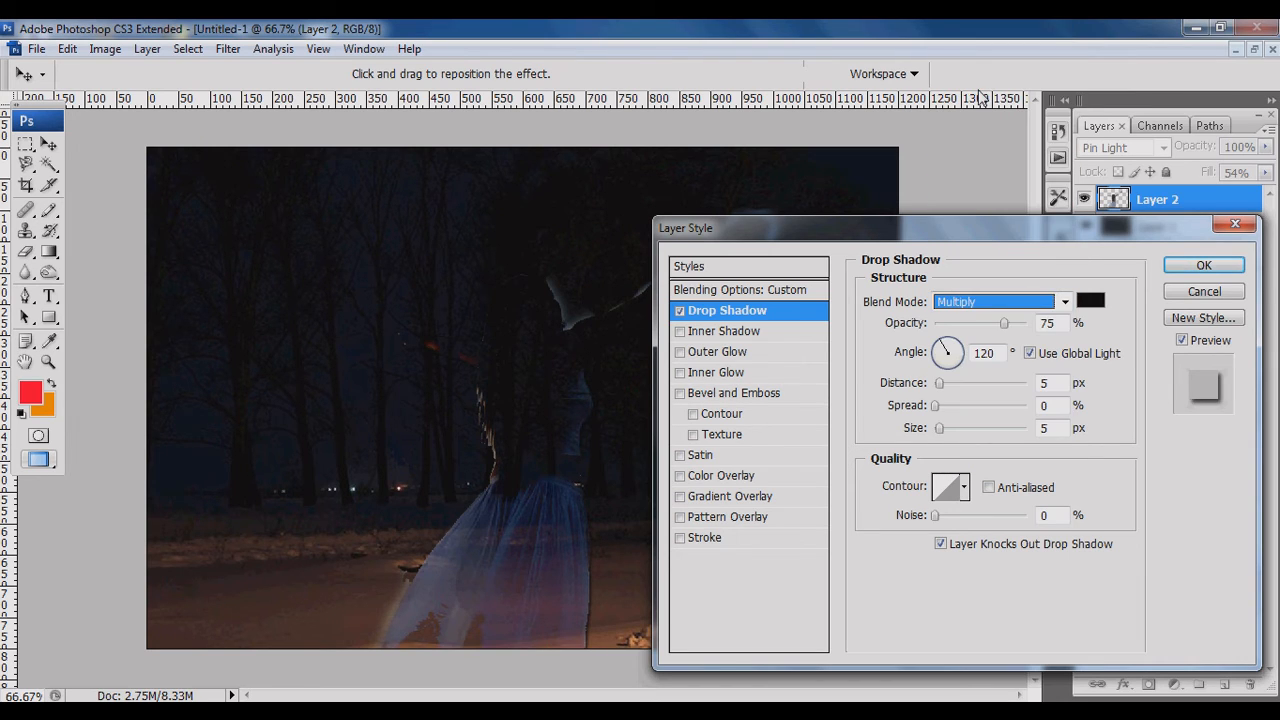
pyautogui.press('Down')
pyautogui.press('Down')
pyautogui.press('Down')
pyautogui.press('Down')
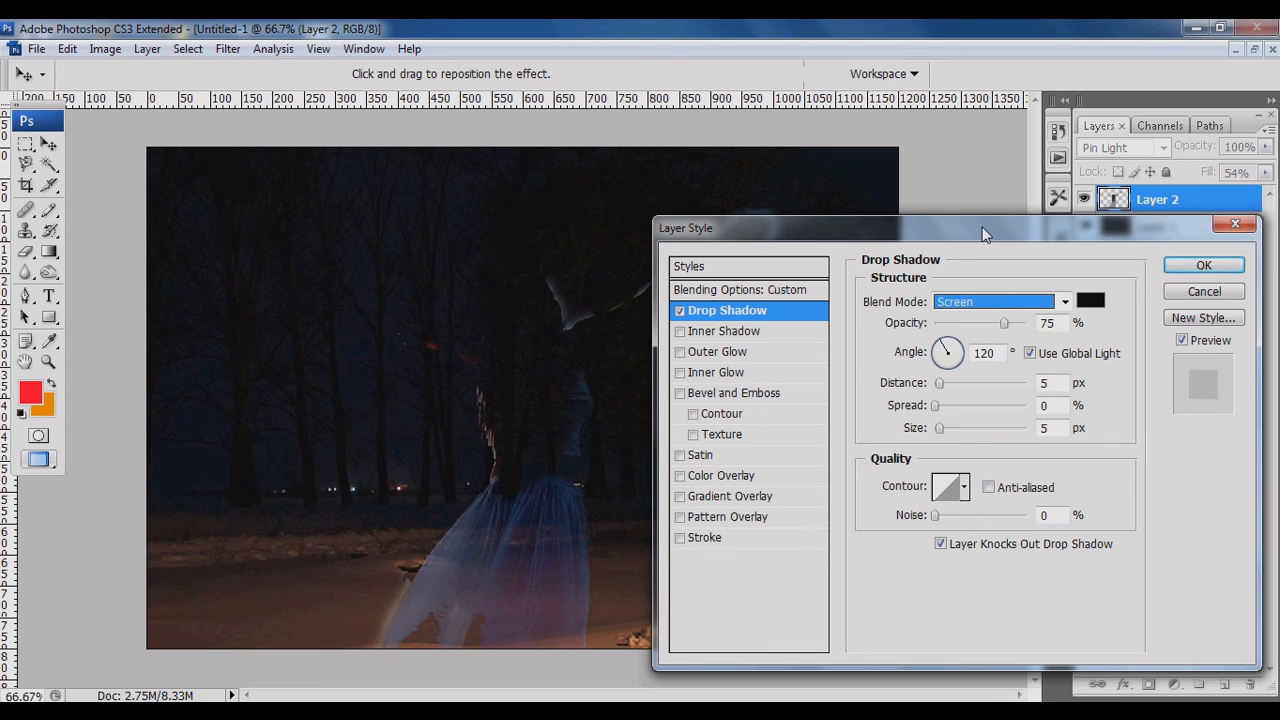
pyautogui.press('Down')
pyautogui.press('Down')
pyautogui.press('Down')
pyautogui.press('Down')
pyautogui.press('Down')
pyautogui.press('Down')
pyautogui.press('Down')
pyautogui.press('Down')
pyautogui.press('Down')
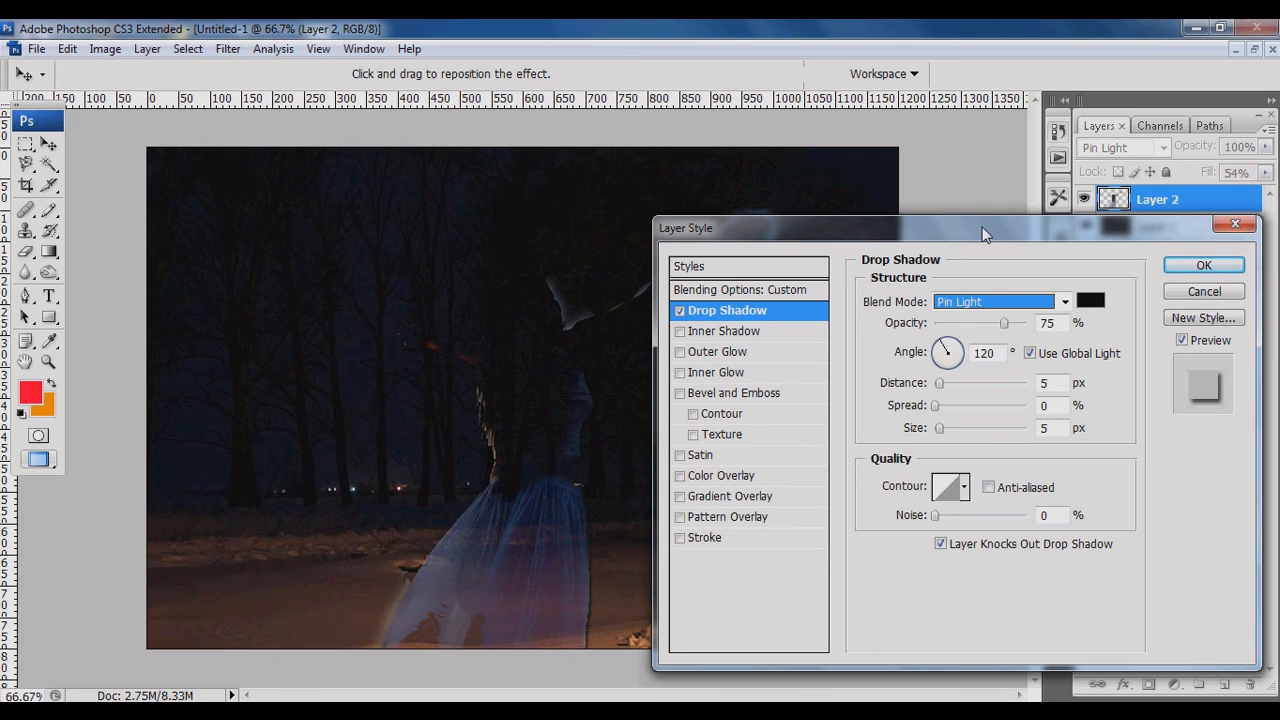
pyautogui.press('Down')
pyautogui.press('Down')
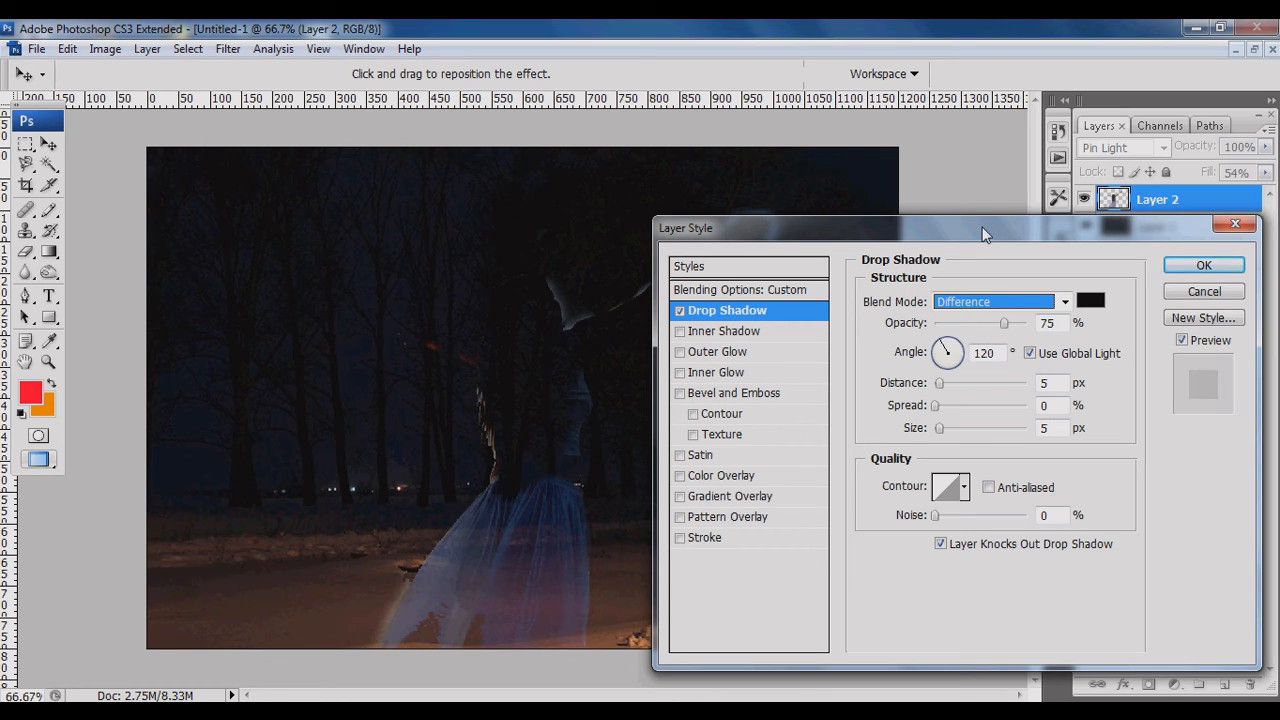
pyautogui.press('Return')
pyautogui.press('w')
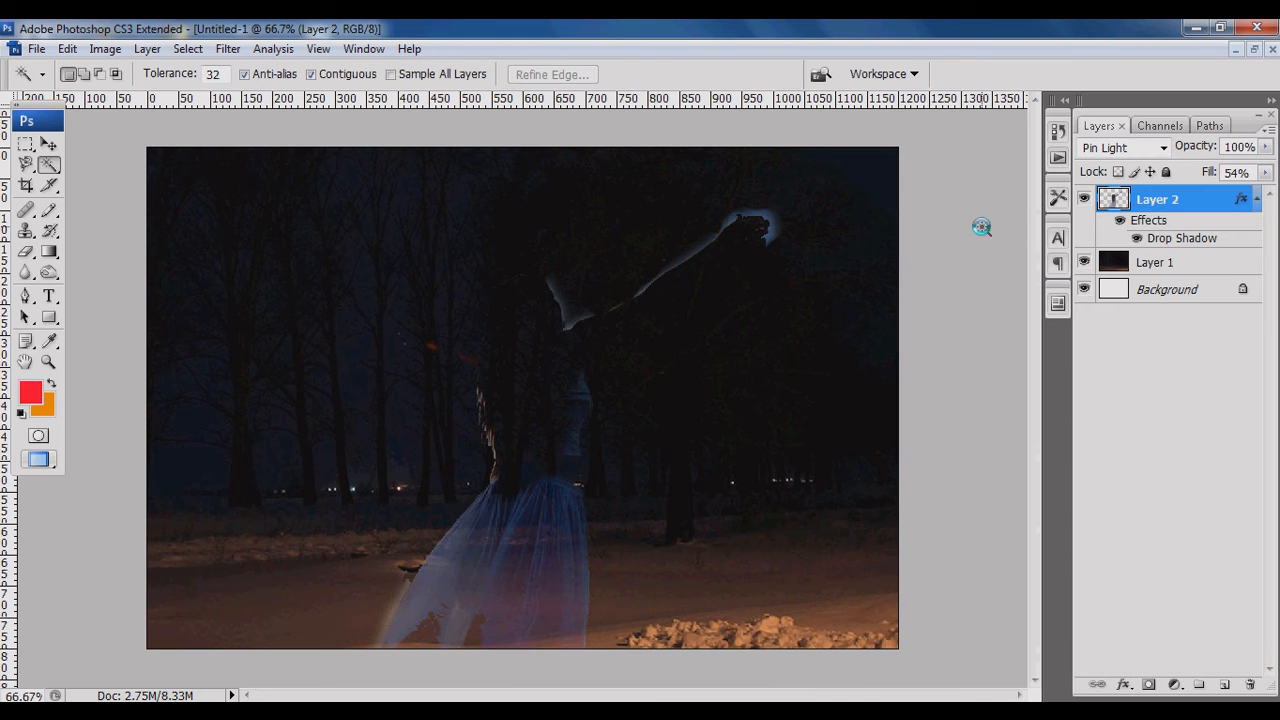
pyautogui.hotkey('ctrl', '-')
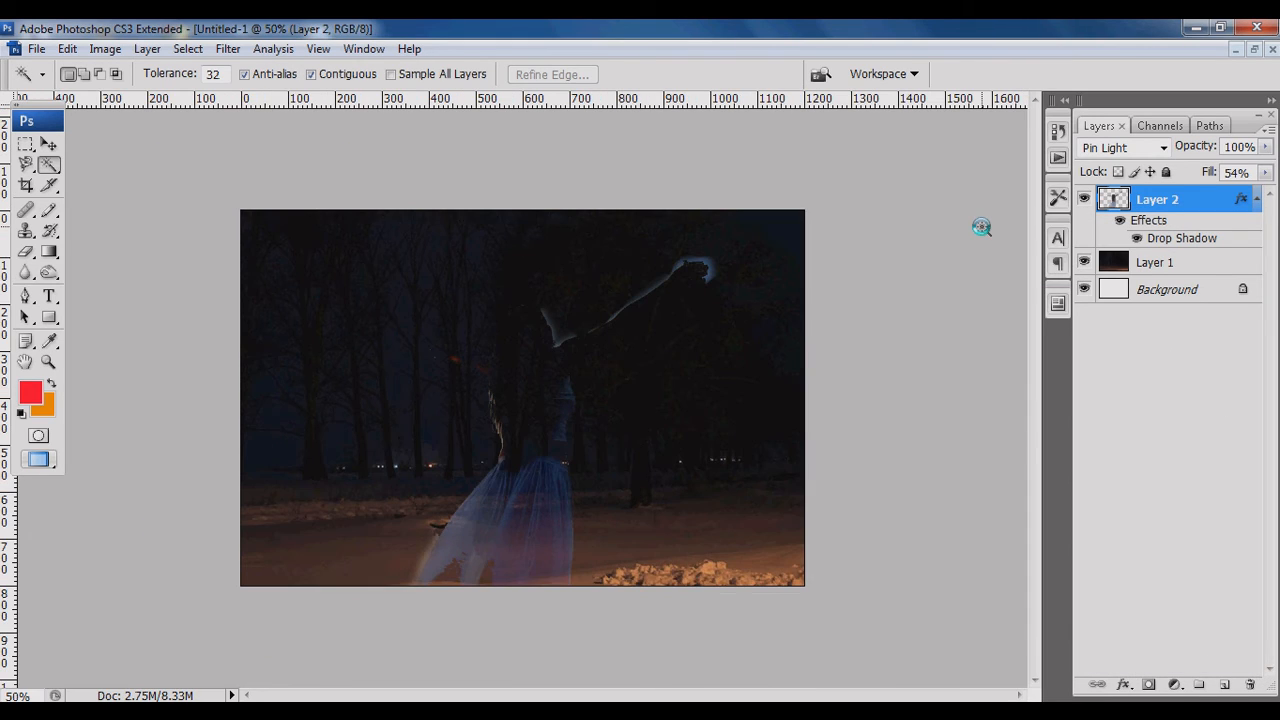
pyautogui.hotkey('ctrl', '+')
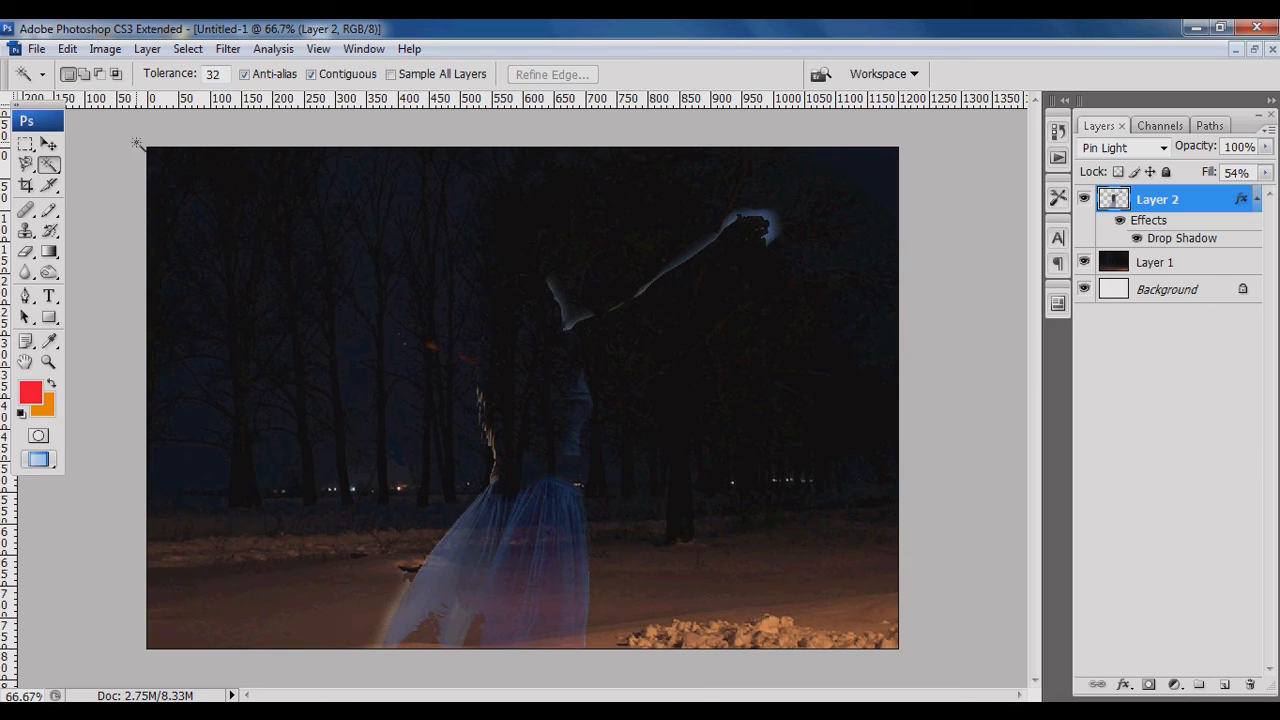
pyautogui.click(28, 233)
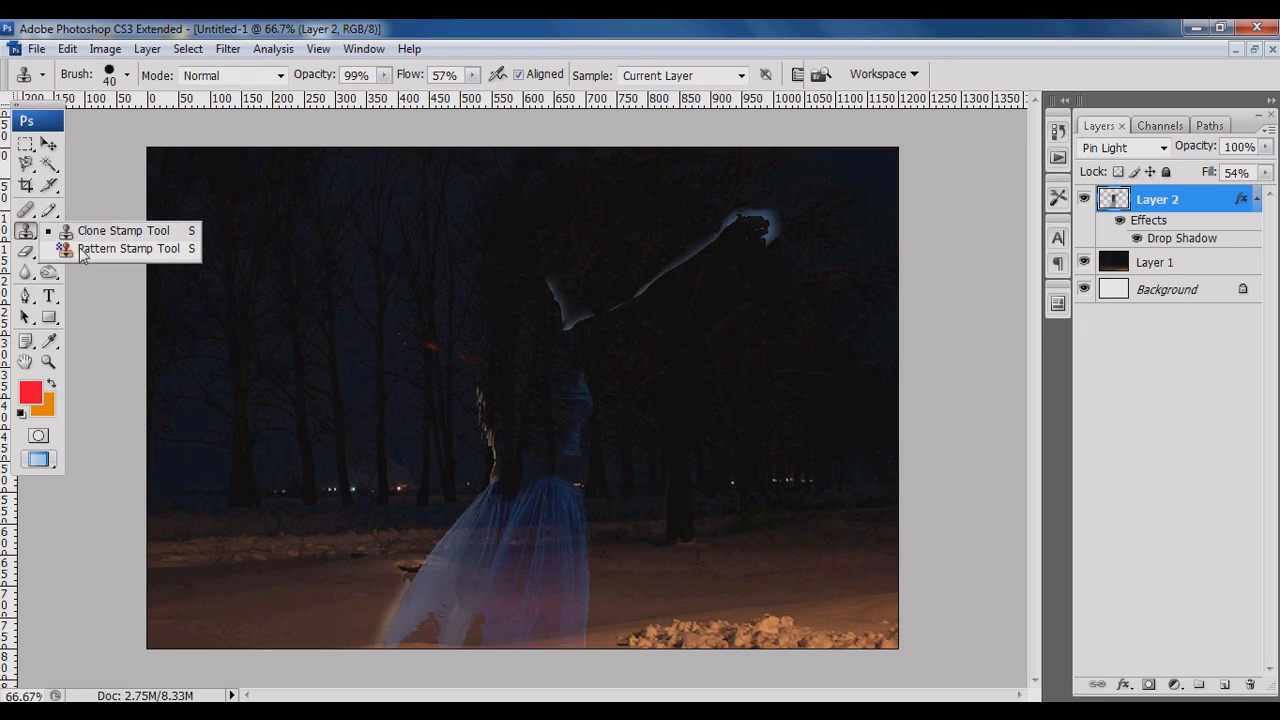
pyautogui.click(110, 231)
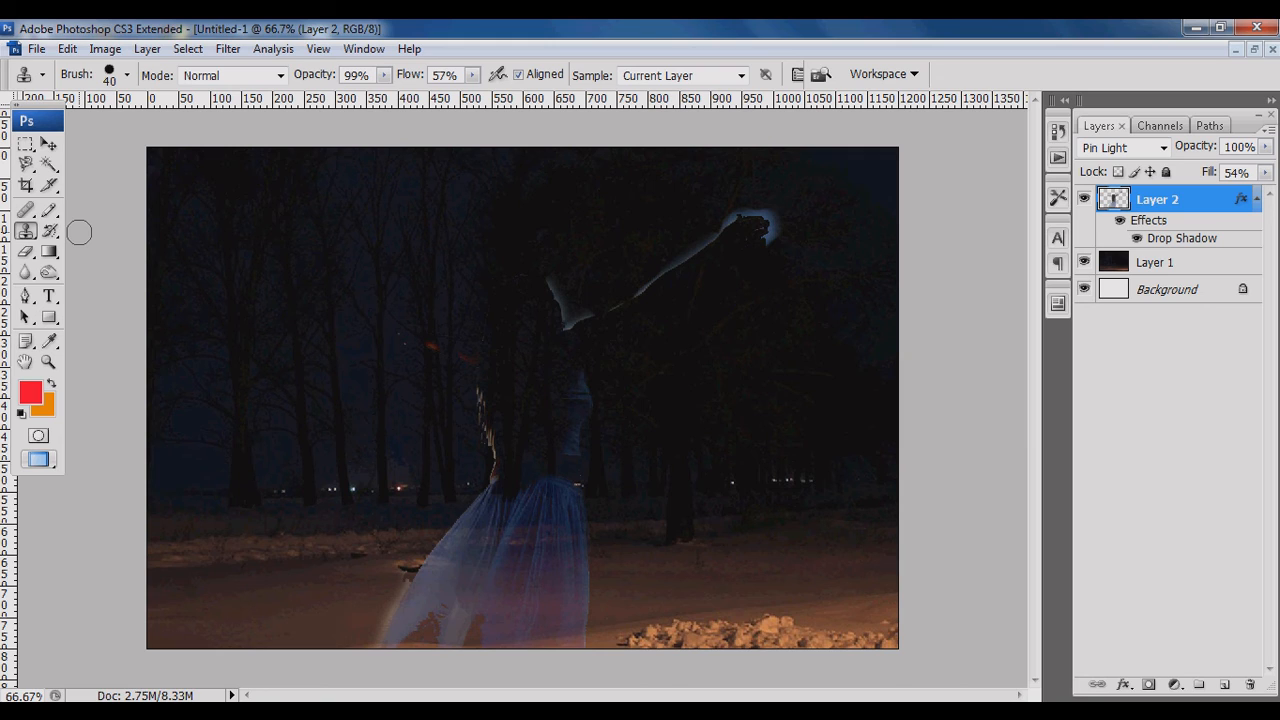
# Save the composition as a JPEG named "scary image _cloning_tool" in the part7 folder, with Maximum quality 12 and Baseline Optimized.
pyautogui.hotkey('ctrl', 's')
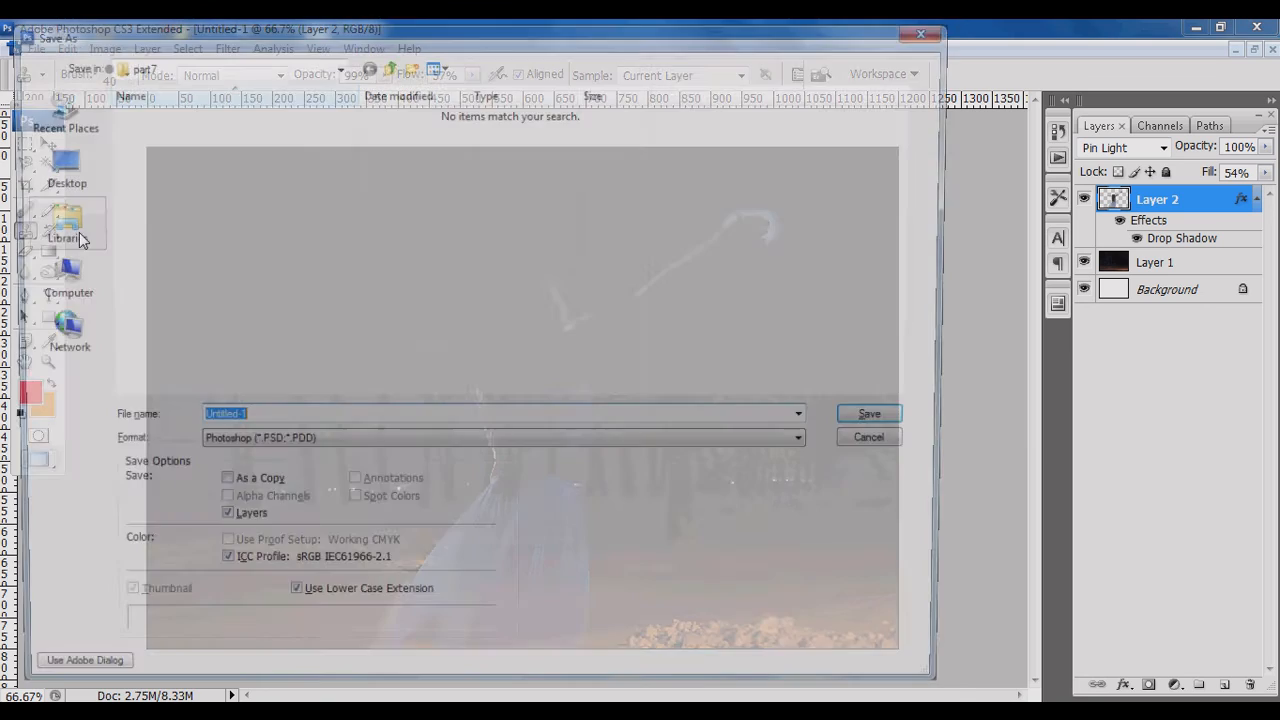
pyautogui.click(205, 448)
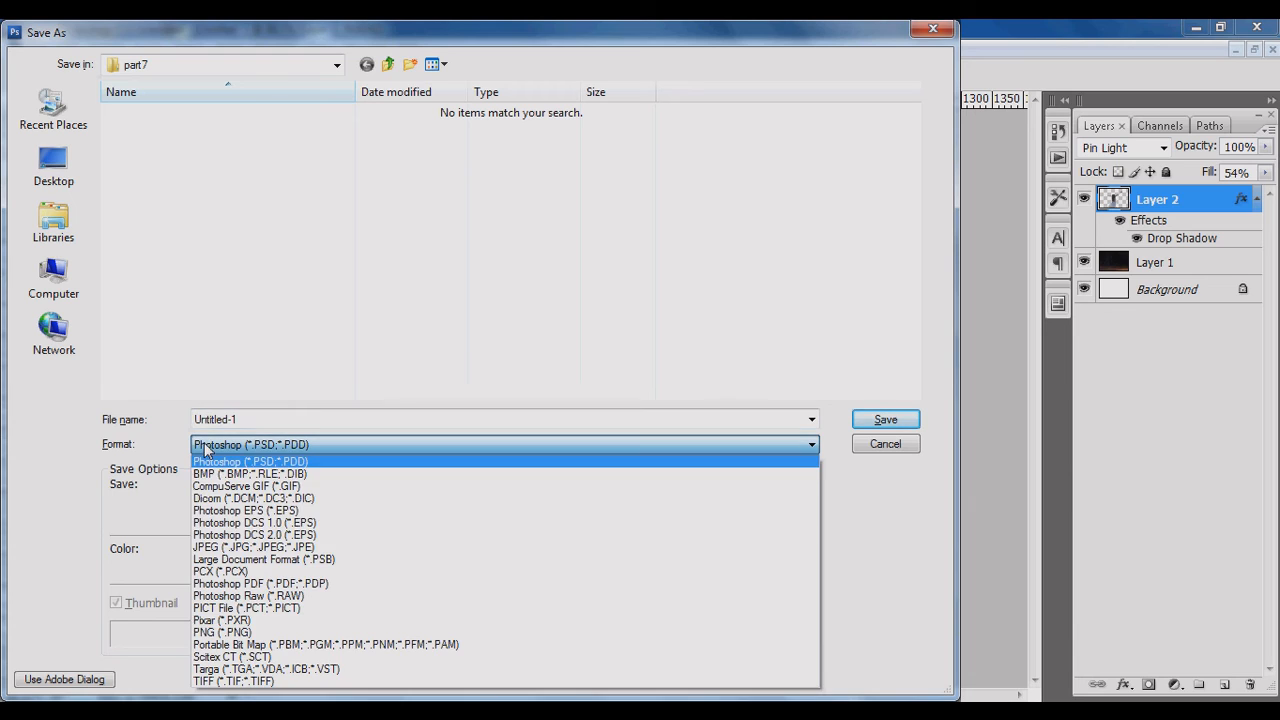
pyautogui.click(212, 549)
pyautogui.doubleClick(262, 421)
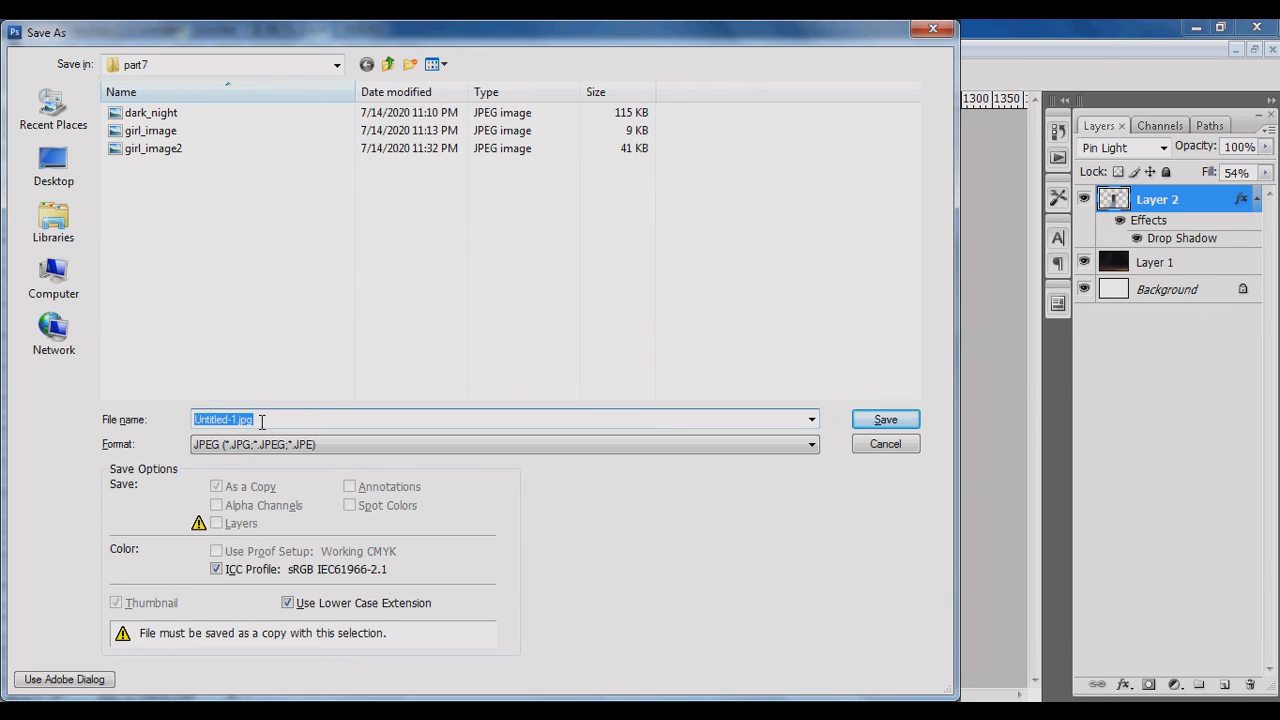
pyautogui.write('scary image _cloning')
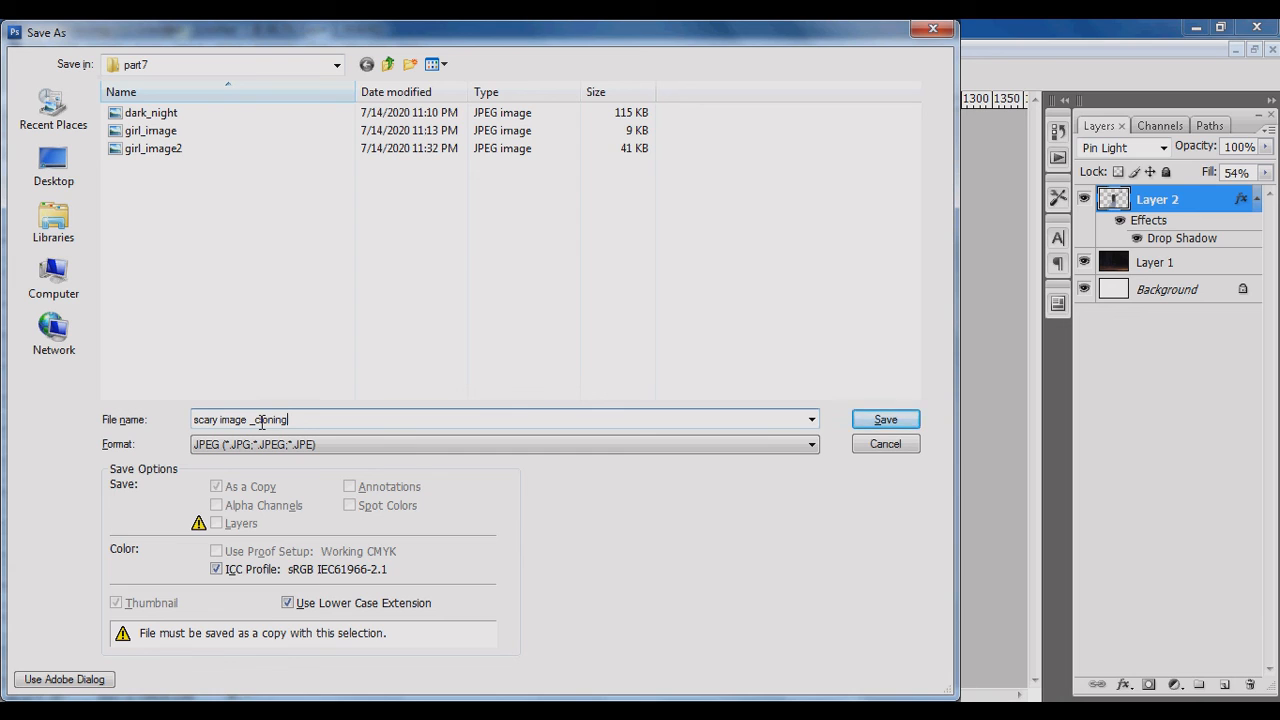
pyautogui.write('_tool')
pyautogui.press('Return')
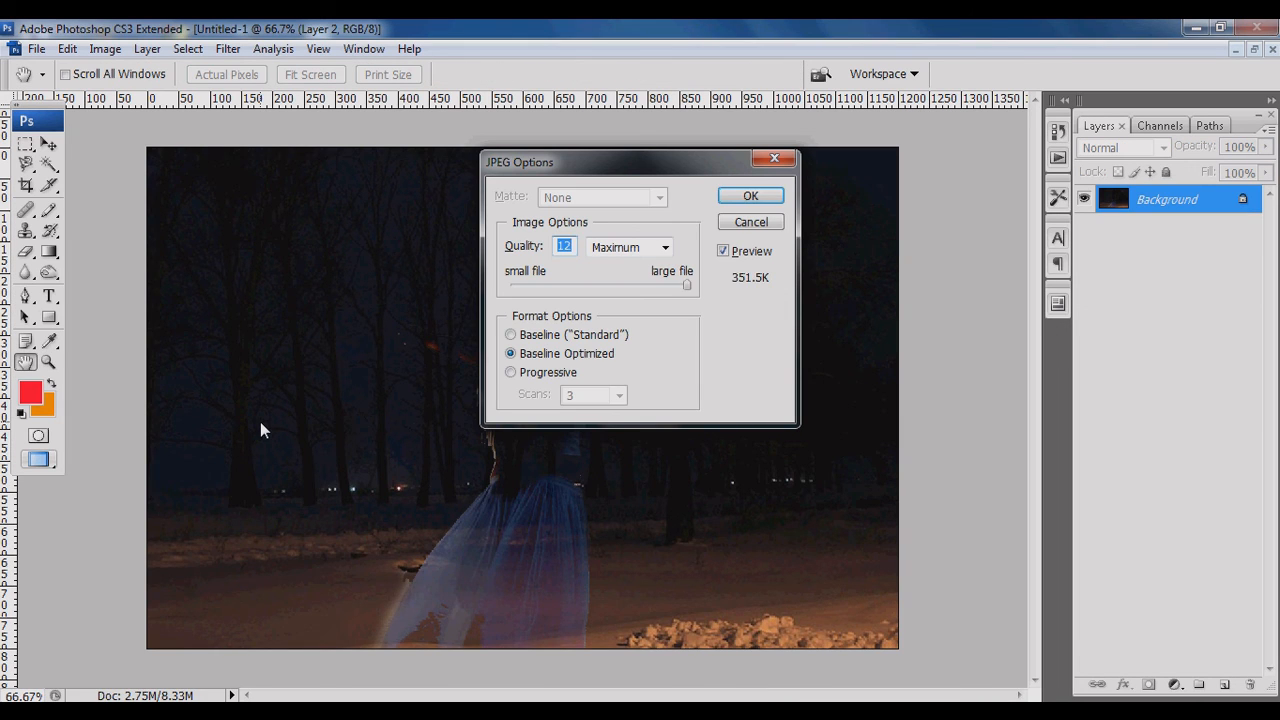
pyautogui.press('Return')
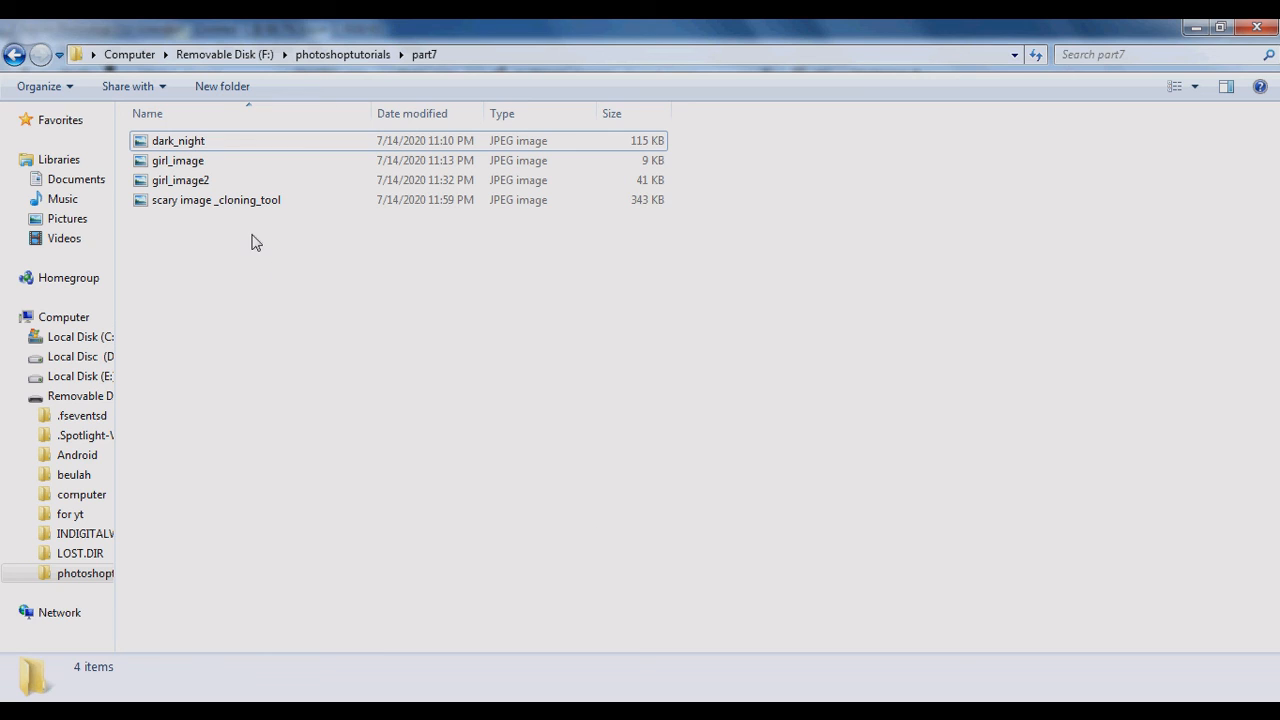
# Open the saved "scary image _cloning_tool" JPEG from the part7 folder in Windows Explorer to view it.
pyautogui.click(267, 203)
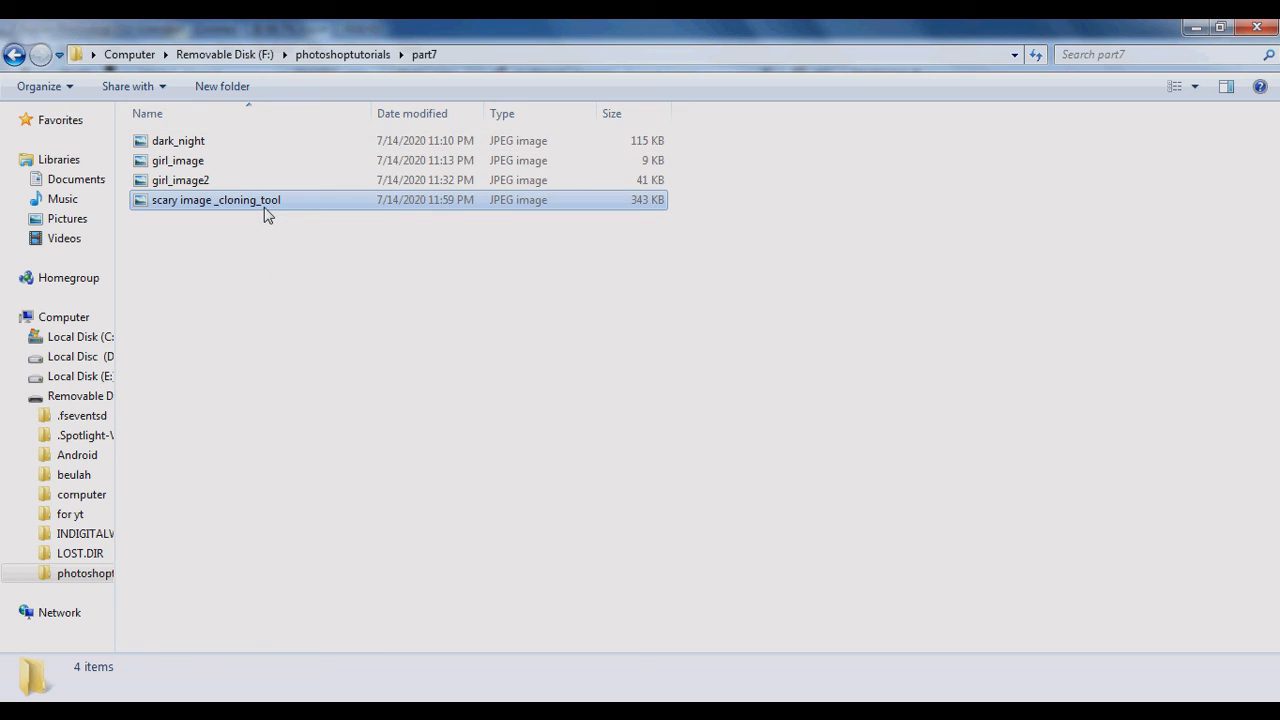
pyautogui.doubleClick(266, 209)
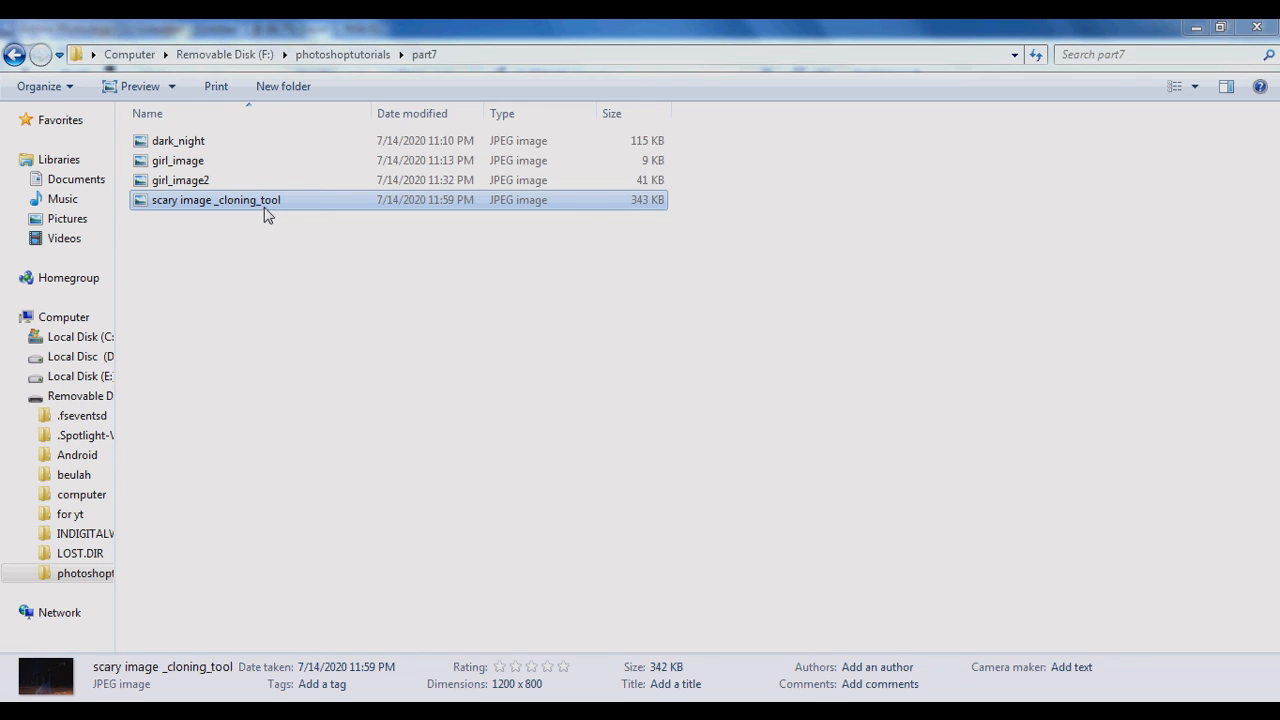